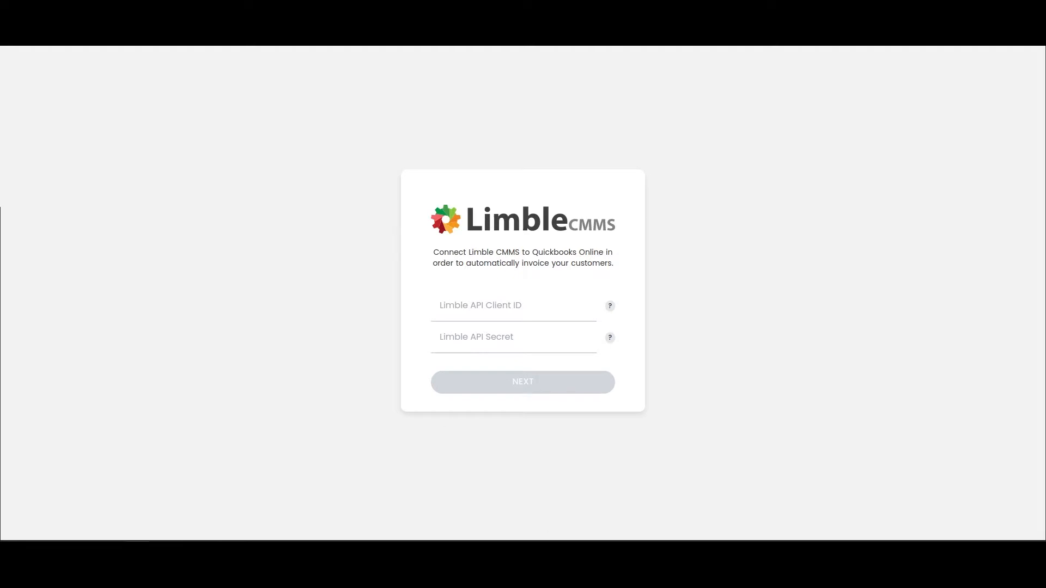
Enter the Limble API client ID and API secret and continue to connect Limble to QuickBooks Online.
{"action": "left_click", "coordinate": [512, 305]}
{"action": "key", "text": "ctrl+v"}
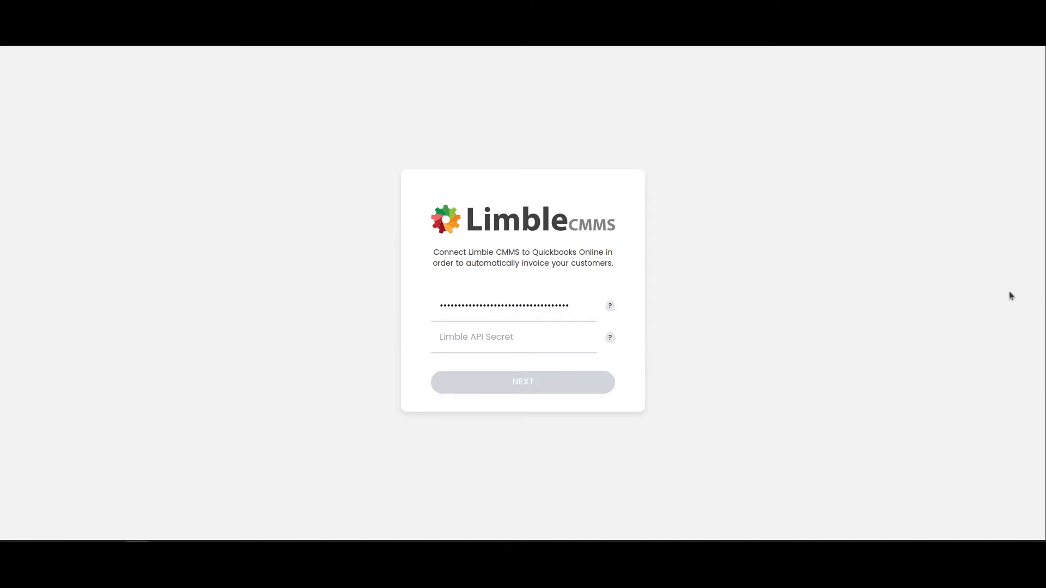
{"action": "left_click", "coordinate": [485, 341]}
{"action": "key", "text": "ctrl+v"}
{"action": "left_click", "coordinate": [509, 389]}
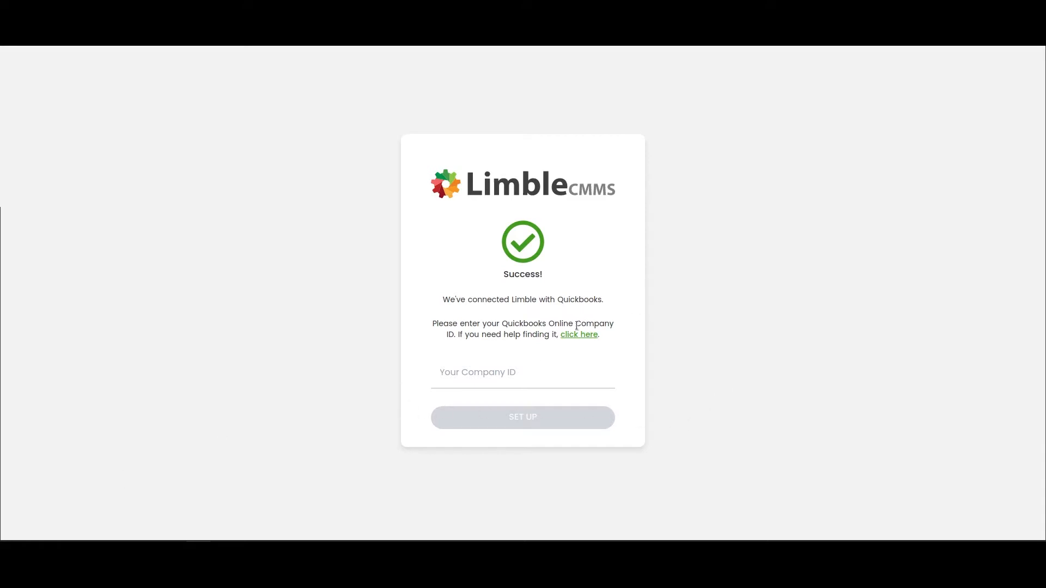
Enter the QuickBooks Online company ID to set up the connection and opt to customize how tags are handled.
{"action": "left_click", "coordinate": [524, 375]}
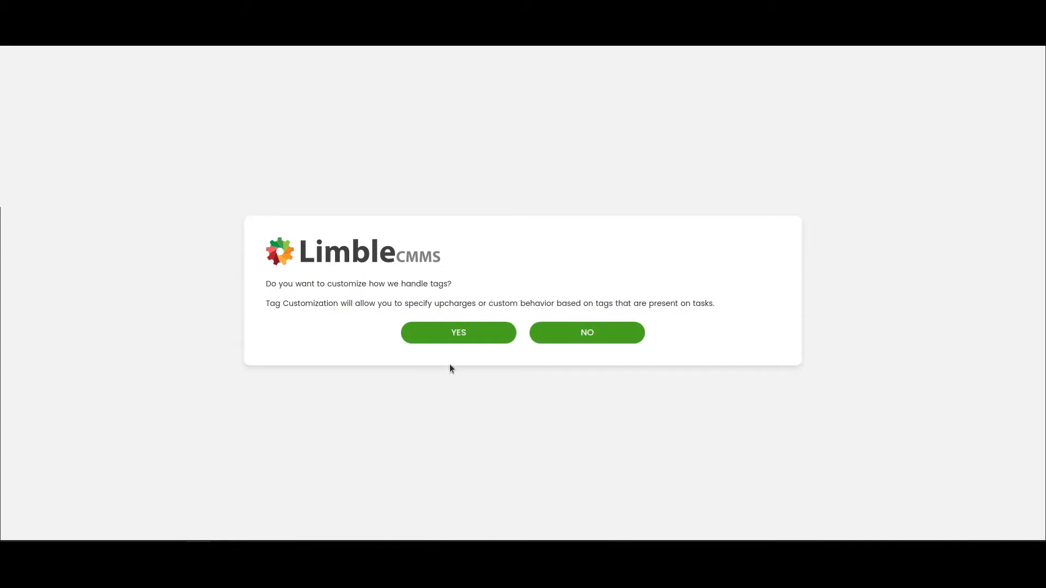
{"action": "left_click", "coordinate": [454, 334]}
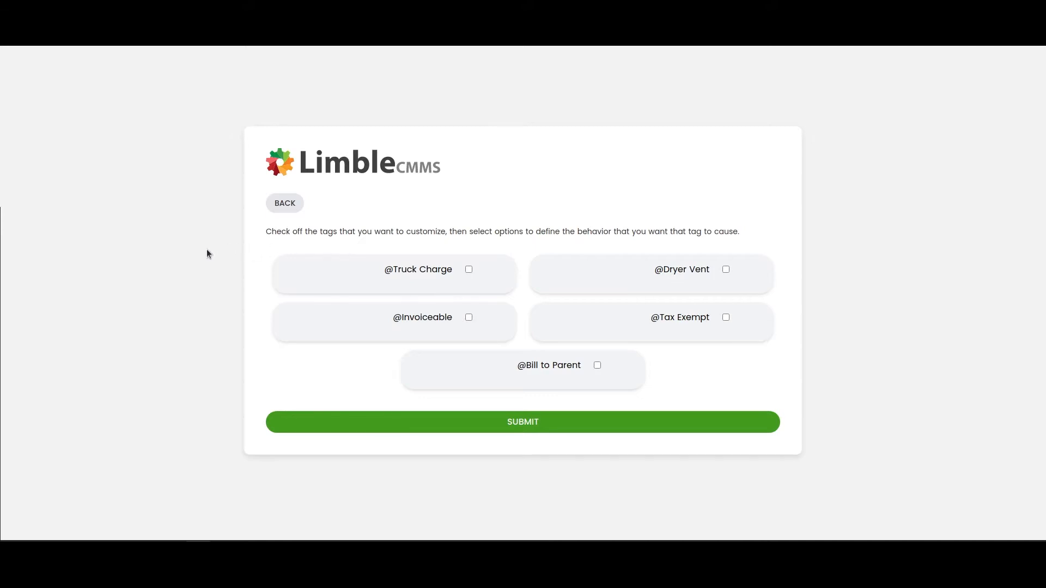
{"action": "left_click", "coordinate": [444, 274]}
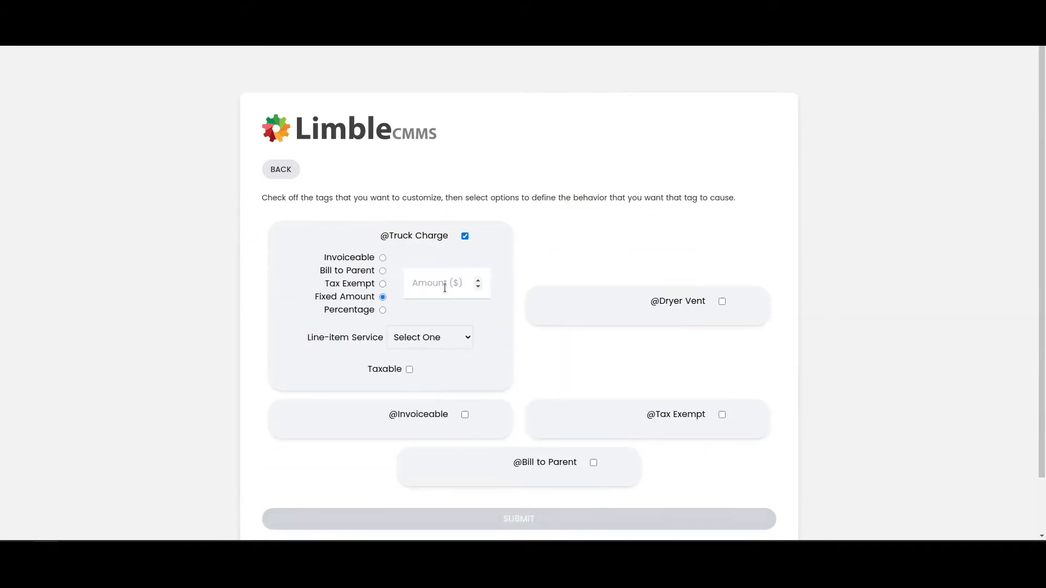
{"action": "scroll", "coordinate": [794, 345], "scroll_direction": "down", "scroll_amount": 2}
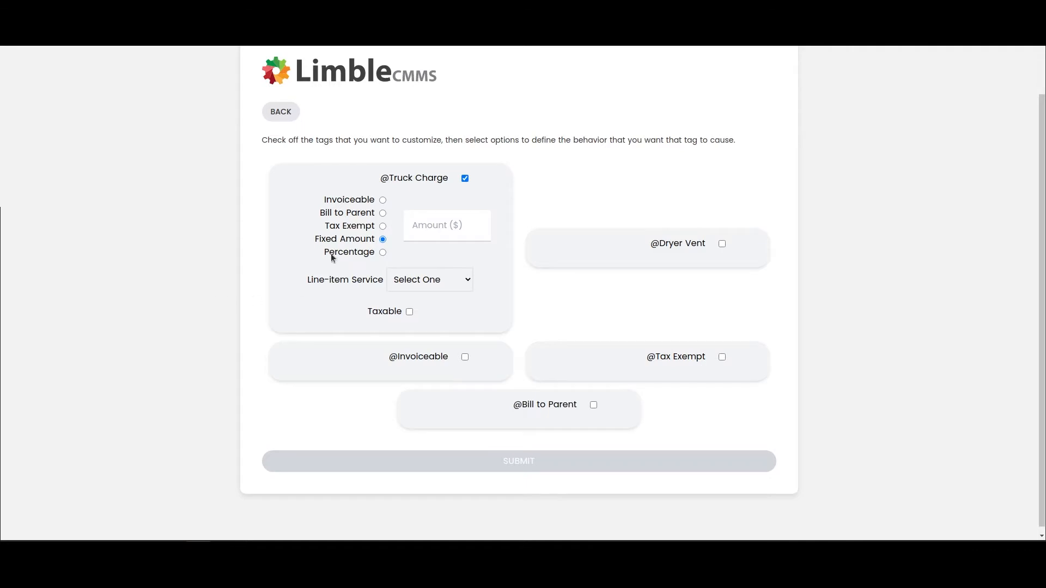
{"action": "left_click", "coordinate": [361, 257]}
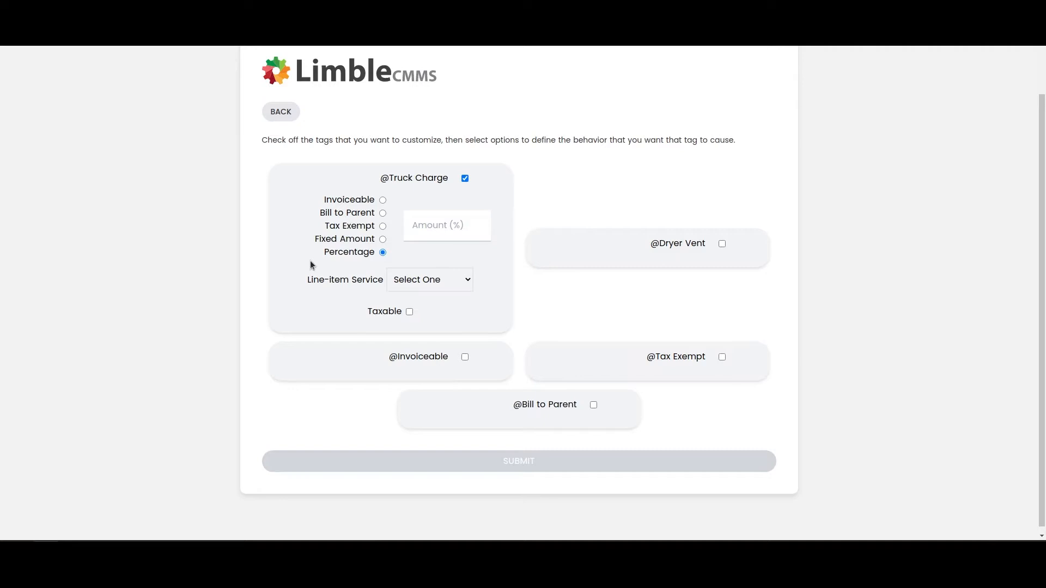
{"action": "left_click", "coordinate": [418, 279]}
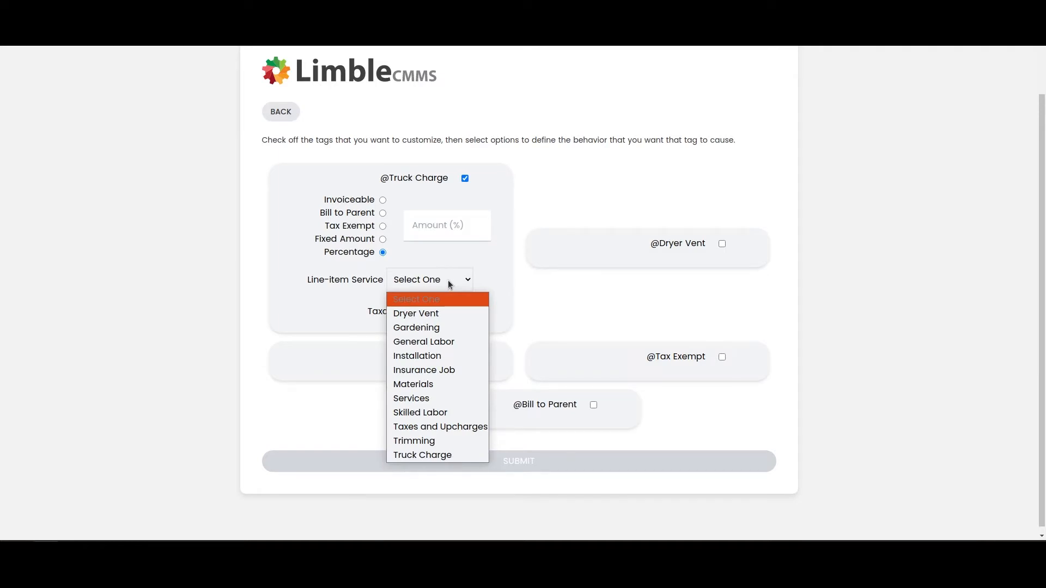
{"action": "left_click", "coordinate": [454, 225]}
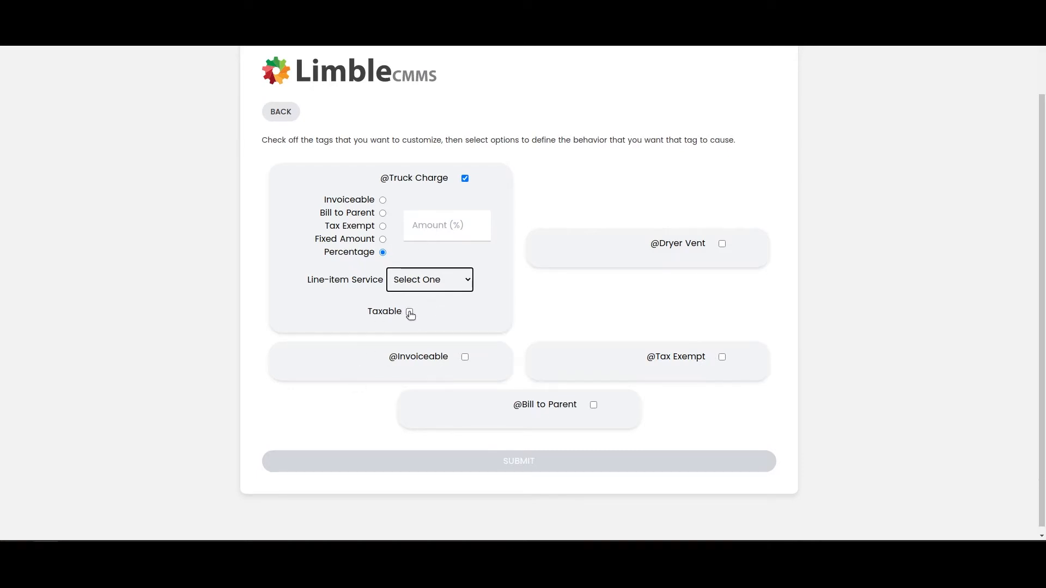
{"action": "left_click", "coordinate": [343, 240]}
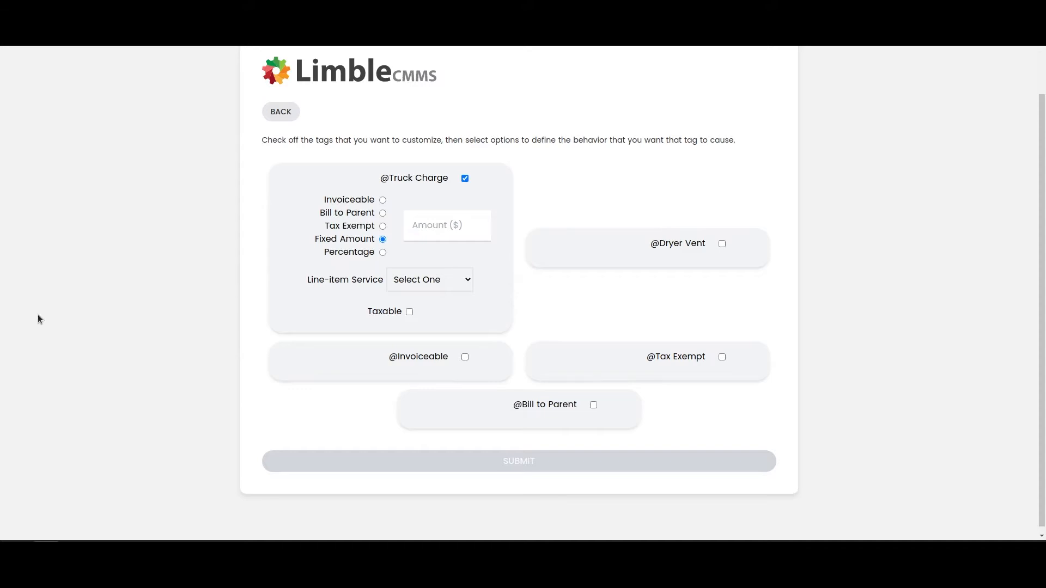
{"action": "scroll", "coordinate": [175, 393], "scroll_direction": "up", "scroll_amount": 2}
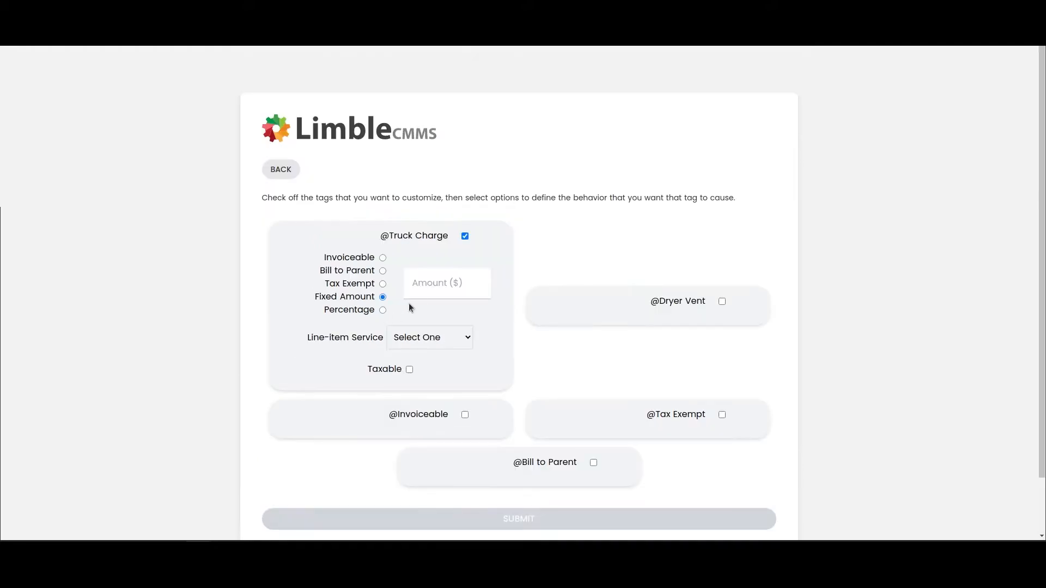
{"action": "left_click", "coordinate": [383, 284]}
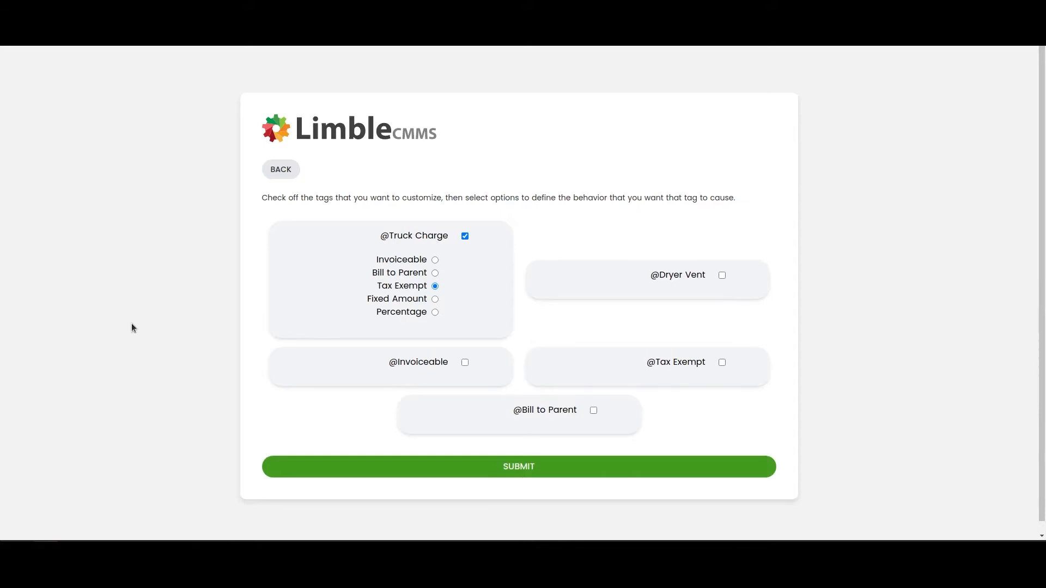
{"action": "left_click", "coordinate": [722, 275]}
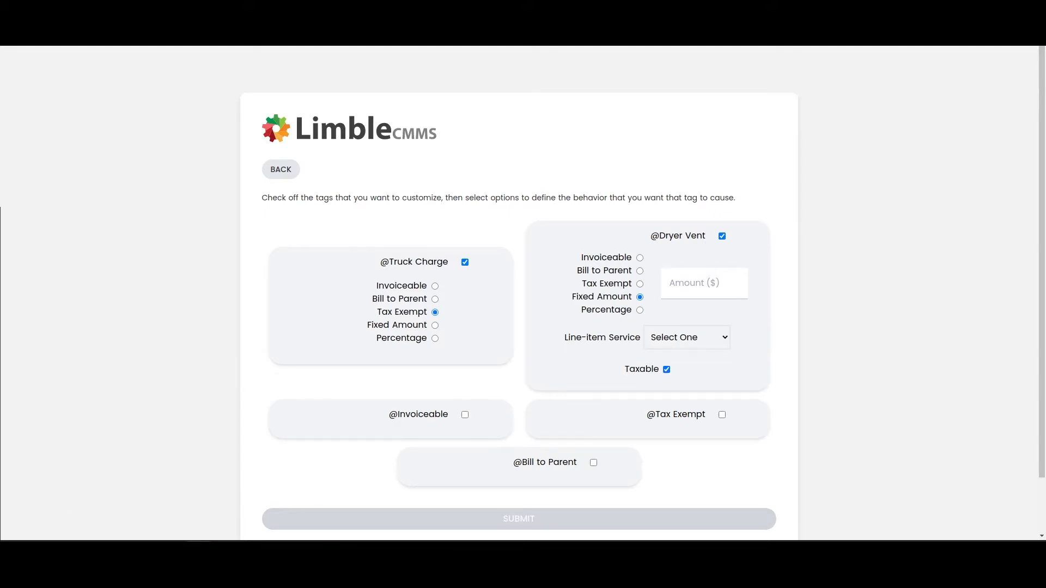
{"action": "left_click", "coordinate": [435, 299]}
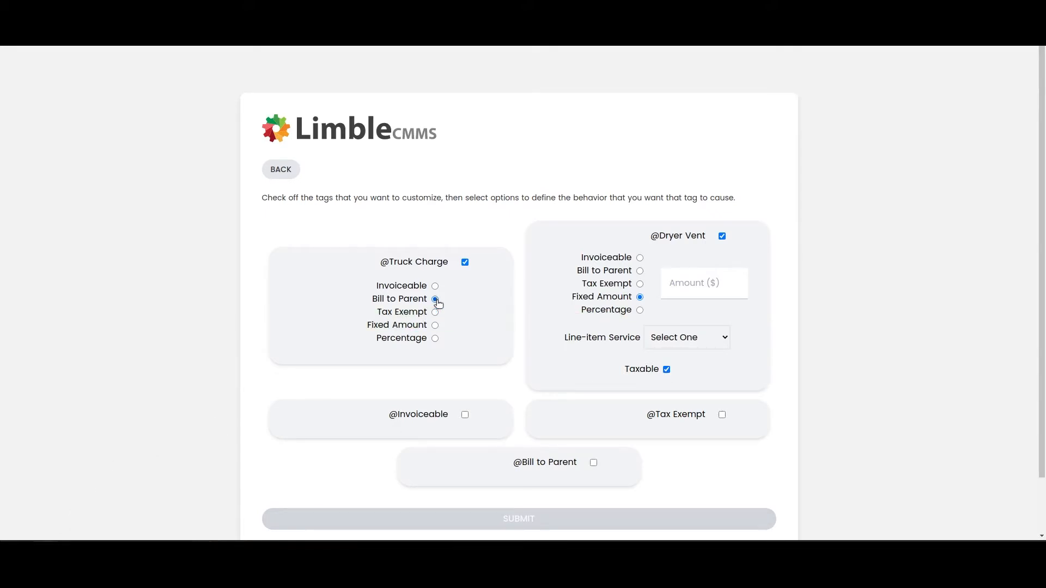
{"action": "left_click", "coordinate": [721, 237]}
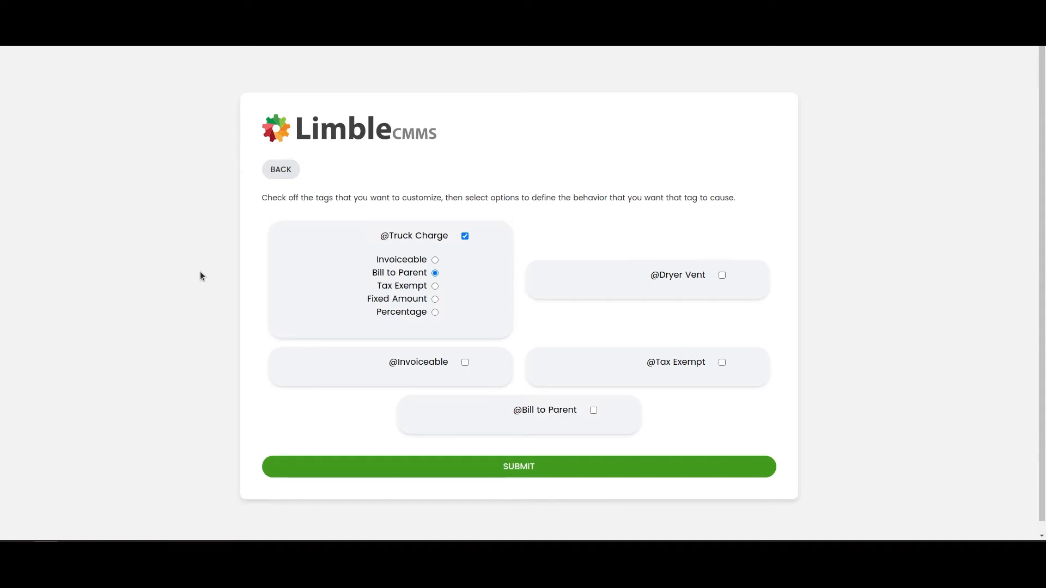
{"action": "left_click", "coordinate": [434, 260]}
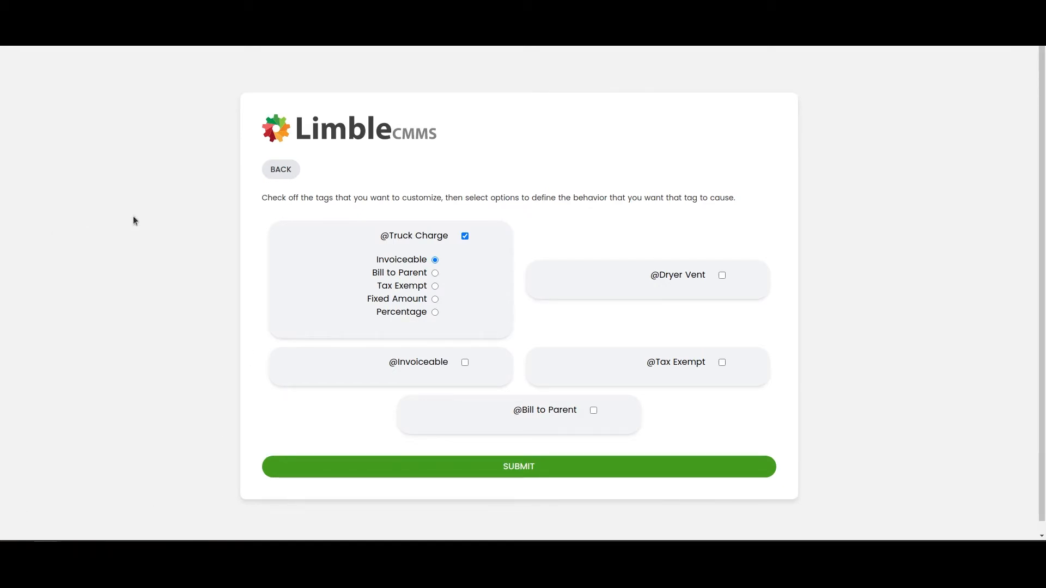
{"action": "left_click", "coordinate": [436, 313]}
{"action": "left_click", "coordinate": [439, 283]}
{"action": "type", "text": "7"}
{"action": "left_click", "coordinate": [439, 341]}
{"action": "left_click", "coordinate": [415, 506]}
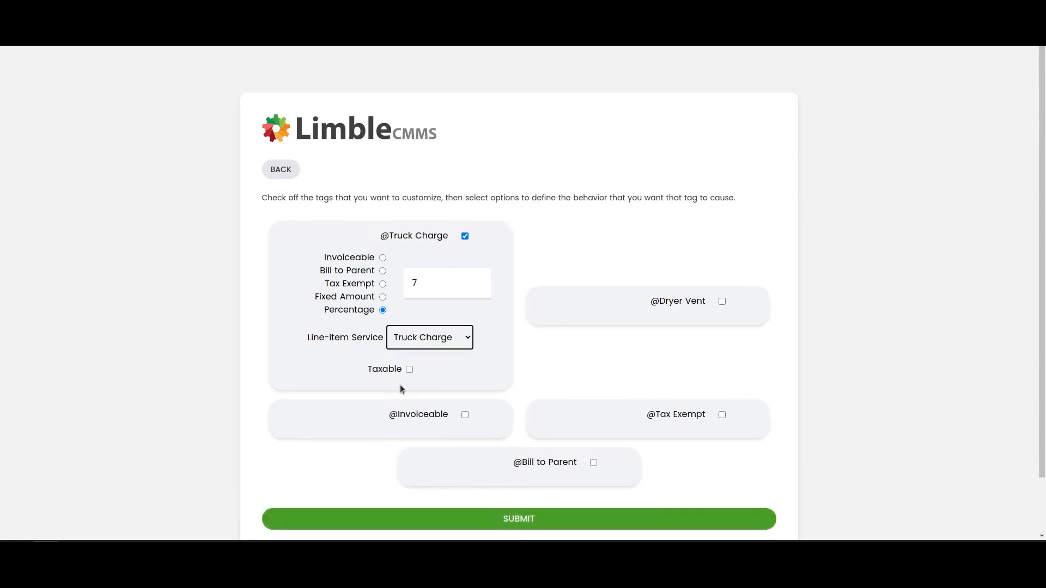
{"action": "left_click", "coordinate": [409, 370]}
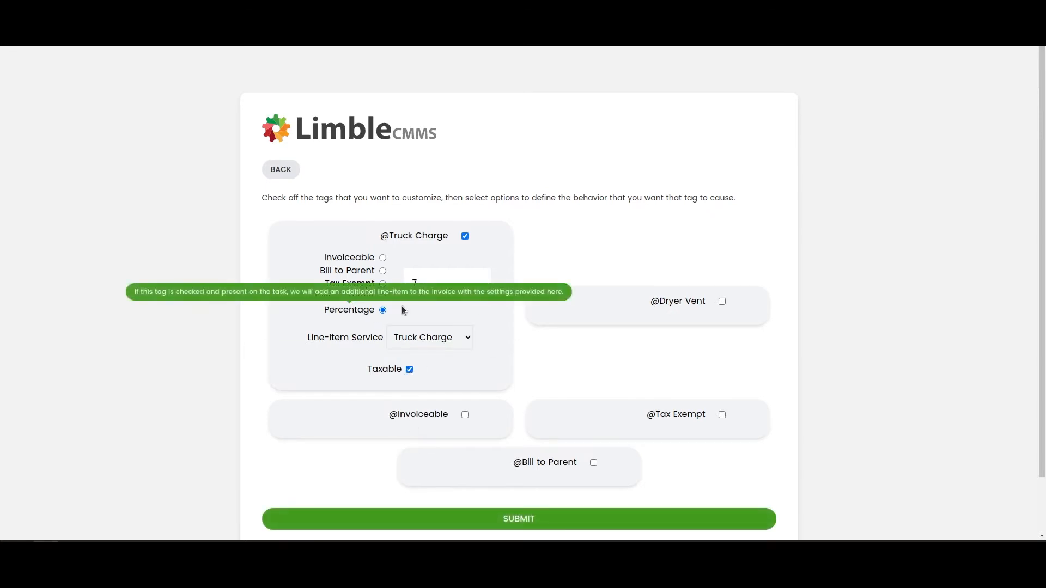
{"action": "left_click", "coordinate": [682, 303]}
{"action": "left_click", "coordinate": [689, 286]}
{"action": "type", "text": "125"}
{"action": "left_click", "coordinate": [689, 337]}
{"action": "left_click", "coordinate": [675, 372]}
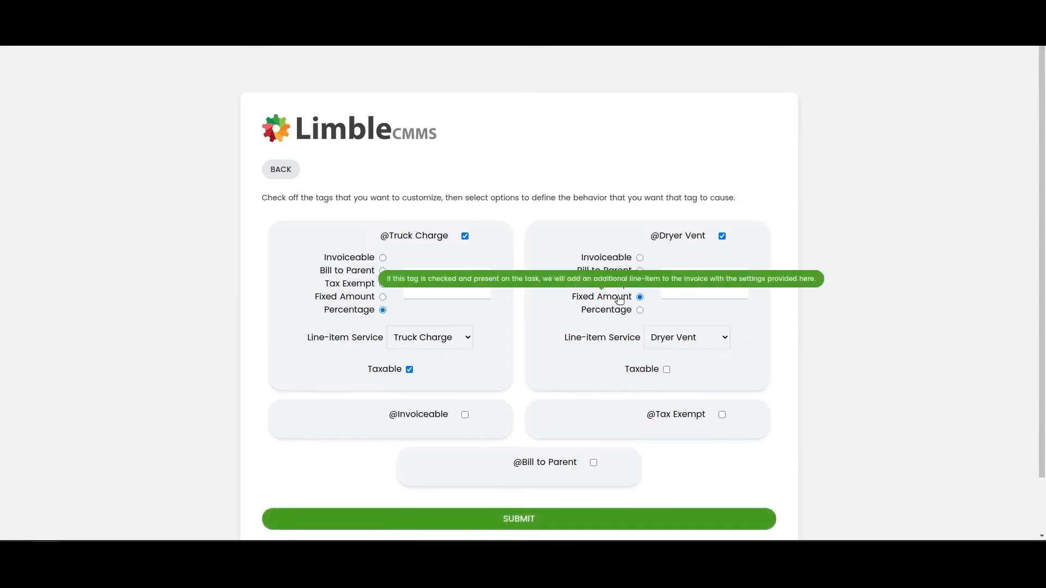
{"action": "left_click", "coordinate": [666, 369]}
{"action": "left_click", "coordinate": [446, 415]}
{"action": "left_click", "coordinate": [406, 436]}
{"action": "scroll", "coordinate": [585, 403], "scroll_direction": "down", "scroll_amount": 2}
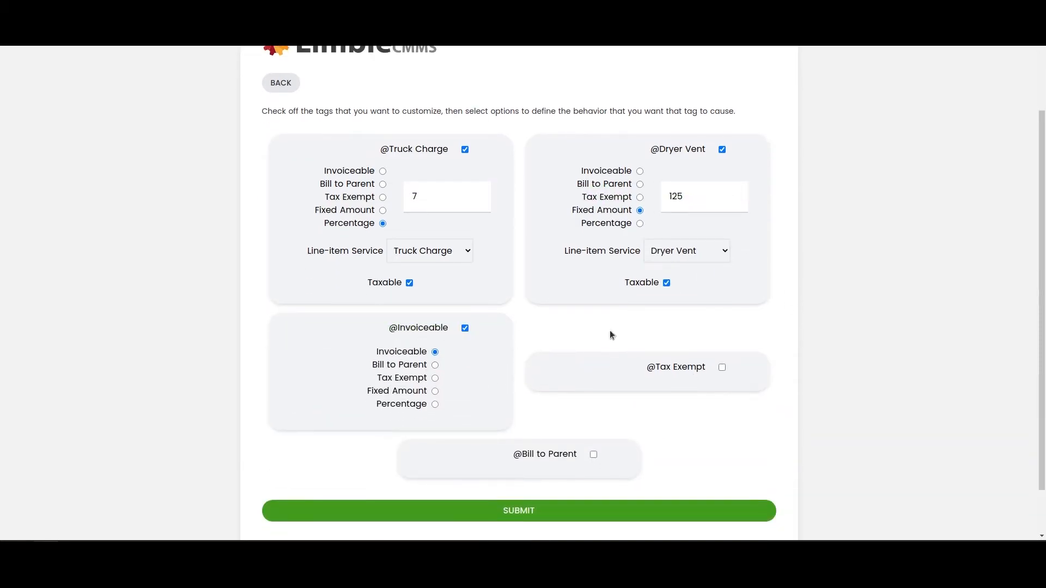
{"action": "left_click", "coordinate": [692, 368]}
{"action": "left_click", "coordinate": [639, 375]}
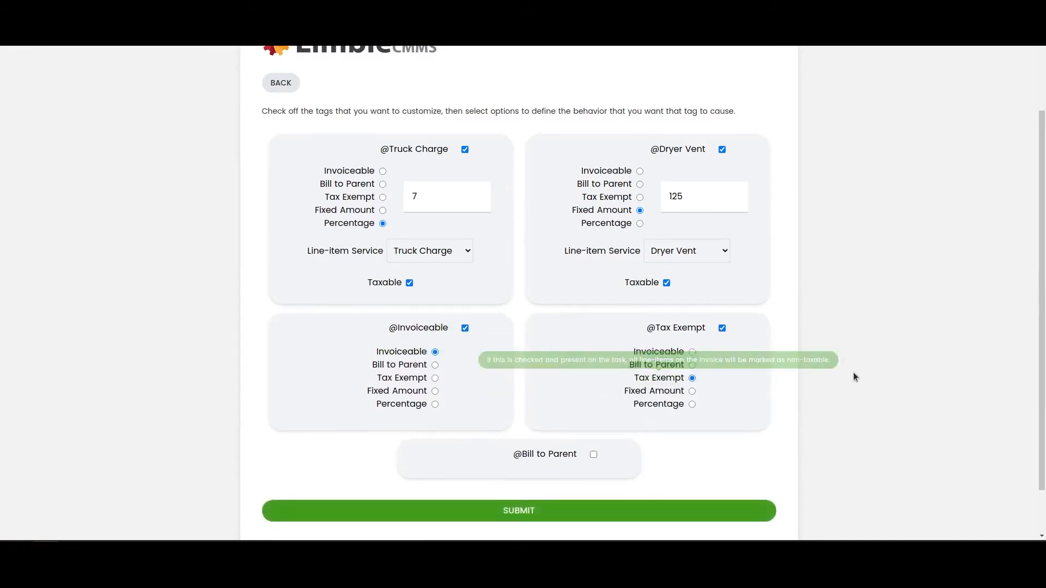
{"action": "scroll", "coordinate": [855, 410], "scroll_direction": "down", "scroll_amount": 1}
{"action": "left_click", "coordinate": [564, 402]}
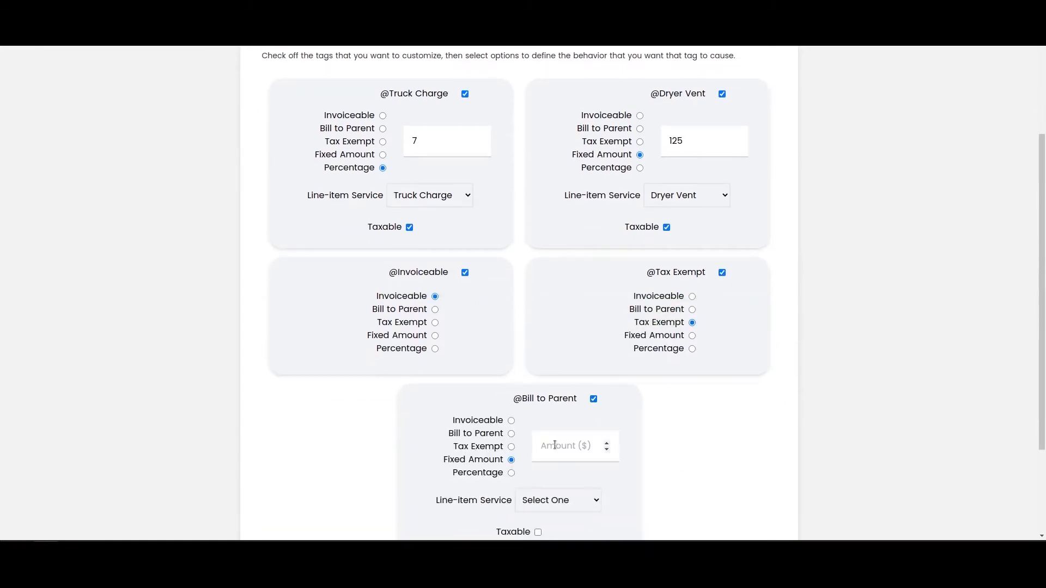
{"action": "left_click", "coordinate": [485, 434]}
{"action": "scroll", "coordinate": [920, 388], "scroll_direction": "down", "scroll_amount": 1}
{"action": "scroll", "coordinate": [912, 388], "scroll_direction": "up", "scroll_amount": 1}
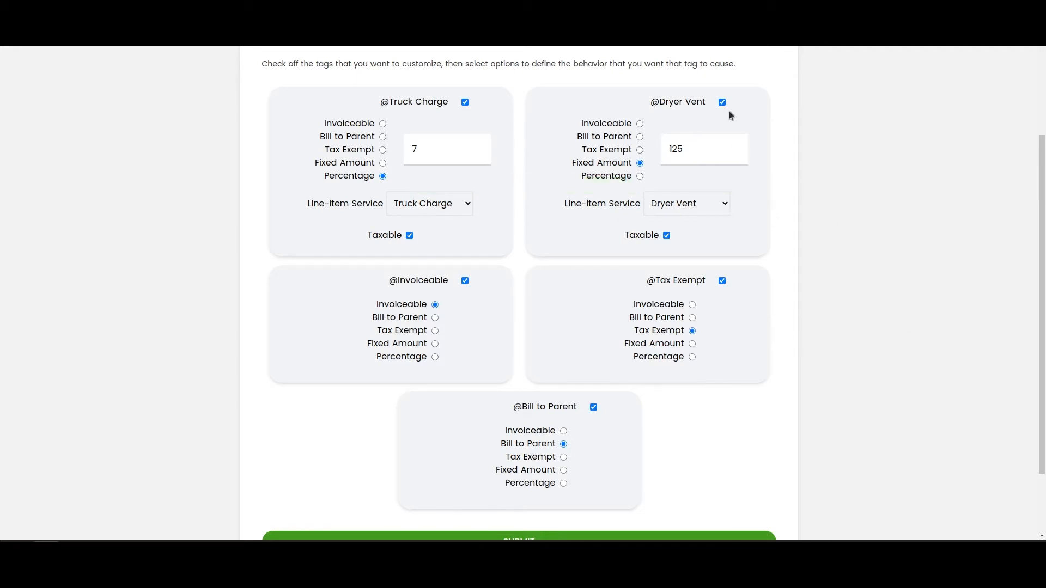
{"action": "scroll", "coordinate": [837, 374], "scroll_direction": "down", "scroll_amount": 1}
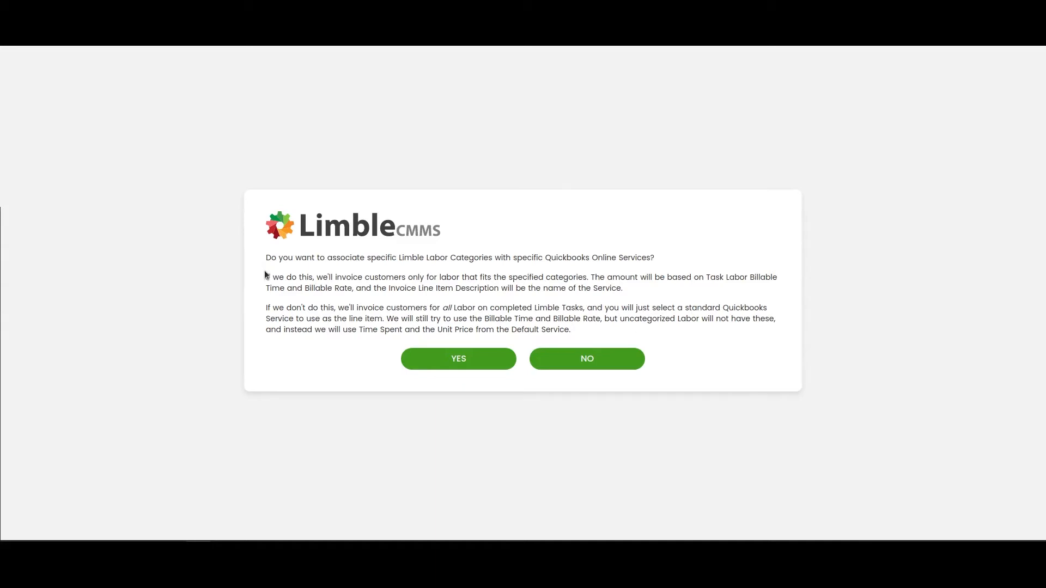
Review both labor invoicing explanations and opt to associate Limble Labor Categories with specific QuickBooks Online Services.
{"action": "left_click_drag", "start_coordinate": [263, 279], "coordinate": [646, 291]}
{"action": "left_click", "coordinate": [362, 303]}
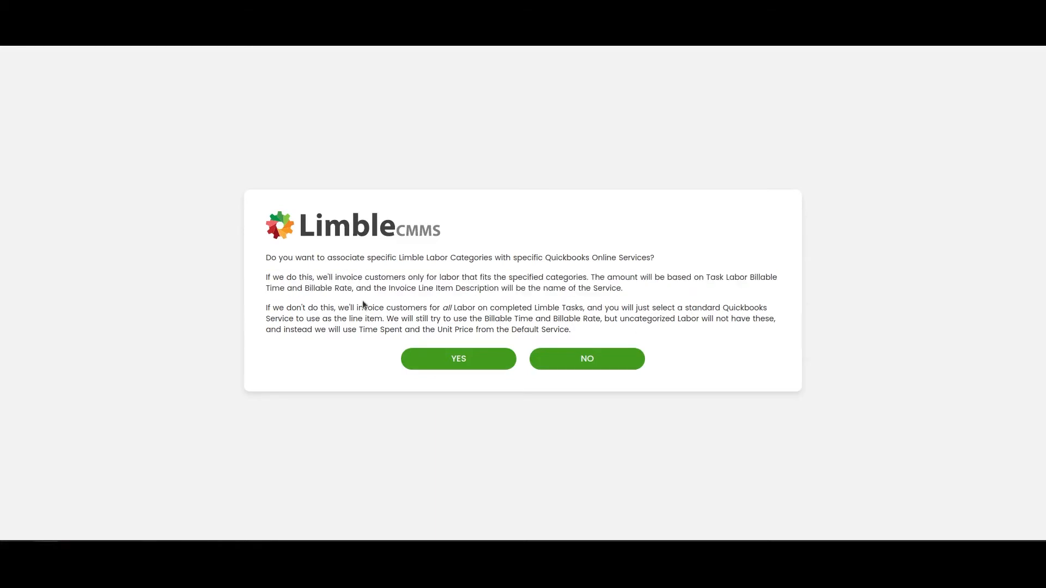
{"action": "left_click_drag", "start_coordinate": [259, 311], "coordinate": [640, 341]}
{"action": "left_click", "coordinate": [785, 435]}
{"action": "left_click", "coordinate": [457, 360]}
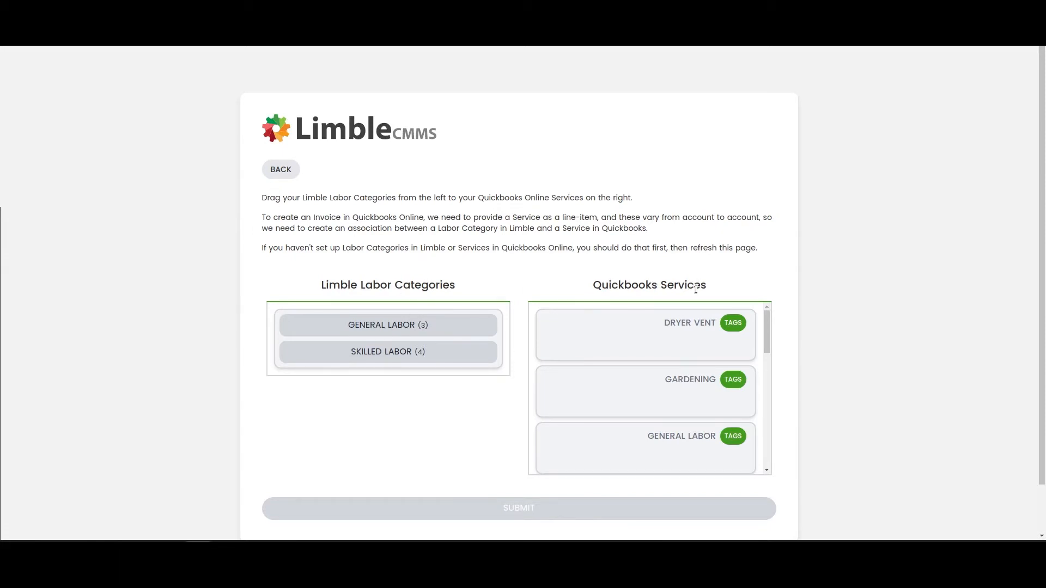
Assign the General Labor category to the General Labor QuickBooks service.
{"action": "left_click_drag", "start_coordinate": [785, 267], "coordinate": [203, 486]}
{"action": "left_click", "coordinate": [831, 201]}
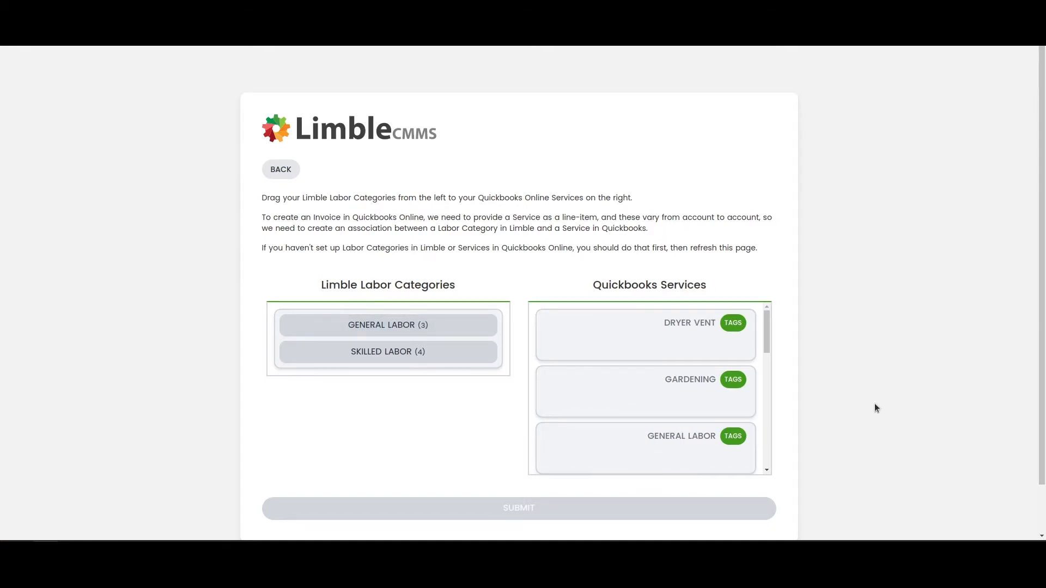
{"action": "left_click_drag", "start_coordinate": [427, 326], "coordinate": [695, 458]}
{"action": "scroll", "coordinate": [721, 386], "scroll_direction": "down", "scroll_amount": 2}
{"action": "scroll", "coordinate": [720, 388], "scroll_direction": "down", "scroll_amount": 1}
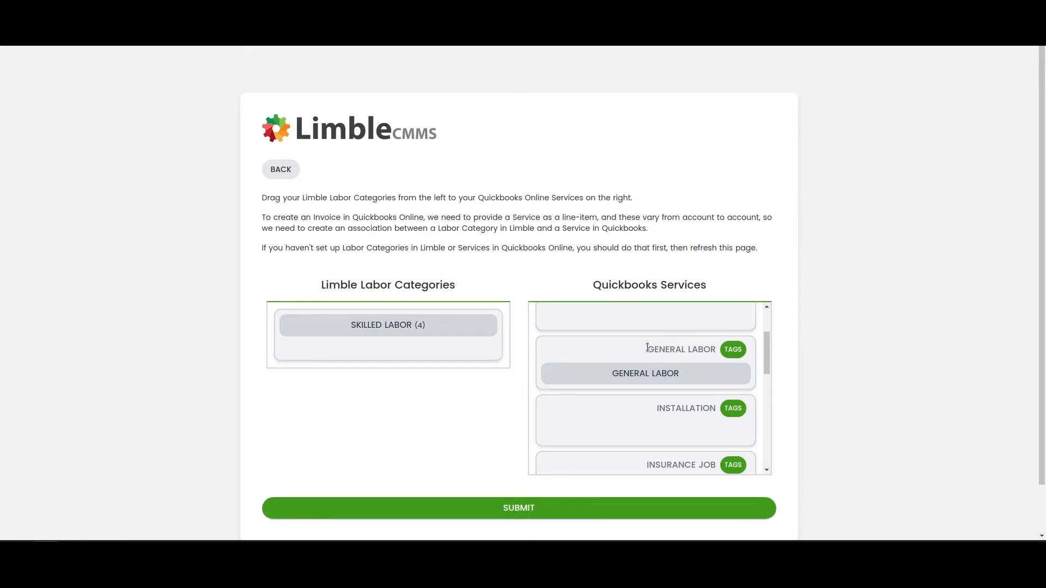
Add the Skilled Labor category to the General Labor QuickBooks service as well.
{"action": "left_click_drag", "start_coordinate": [647, 347], "coordinate": [714, 350]}
{"action": "left_click", "coordinate": [707, 352]}
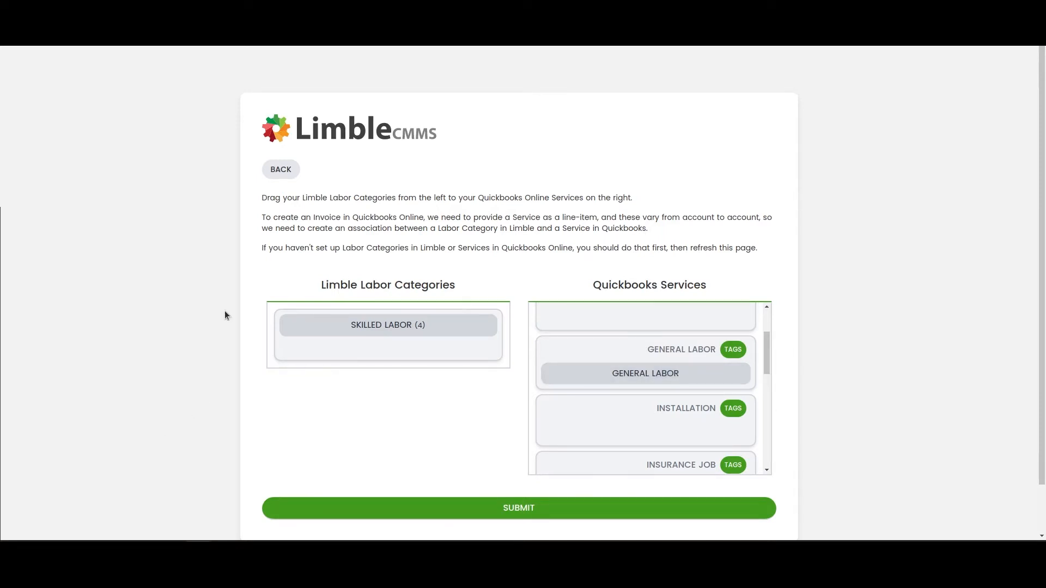
{"action": "left_click_drag", "start_coordinate": [469, 325], "coordinate": [679, 376]}
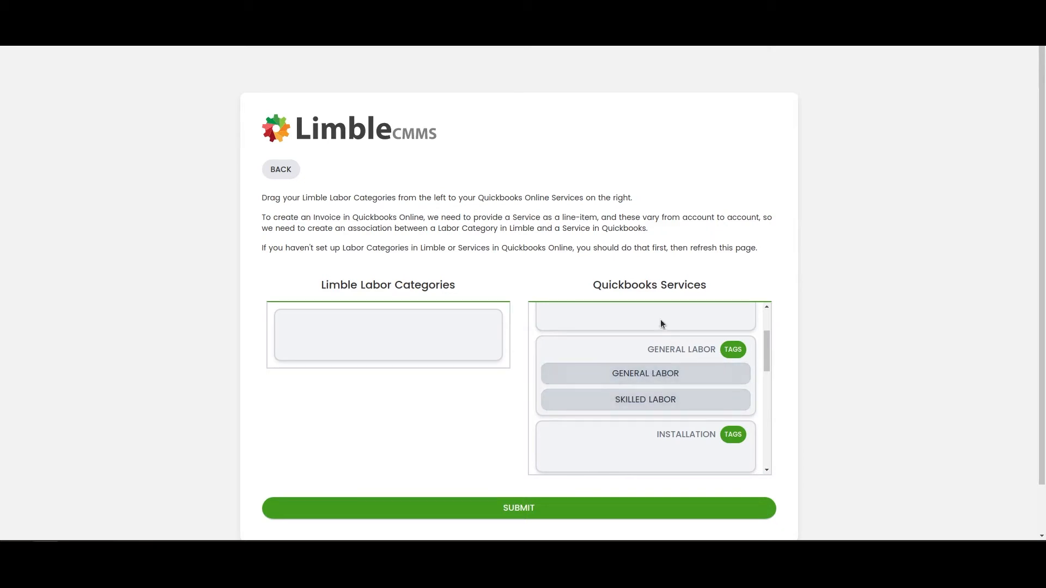
{"action": "scroll", "coordinate": [689, 376], "scroll_direction": "up", "scroll_amount": 1}
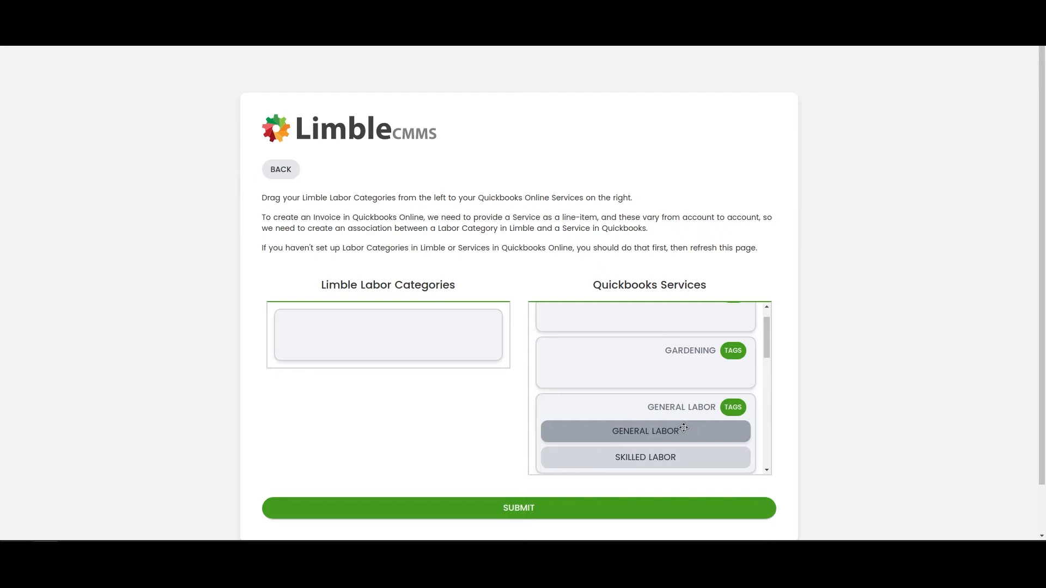
{"action": "left_click", "coordinate": [735, 408]}
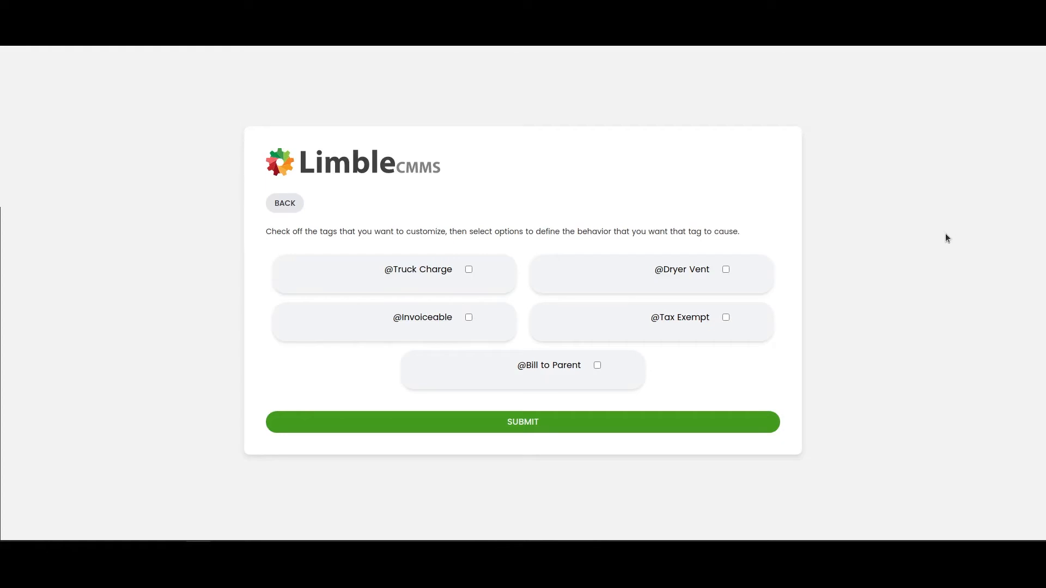
{"action": "left_click", "coordinate": [726, 270]}
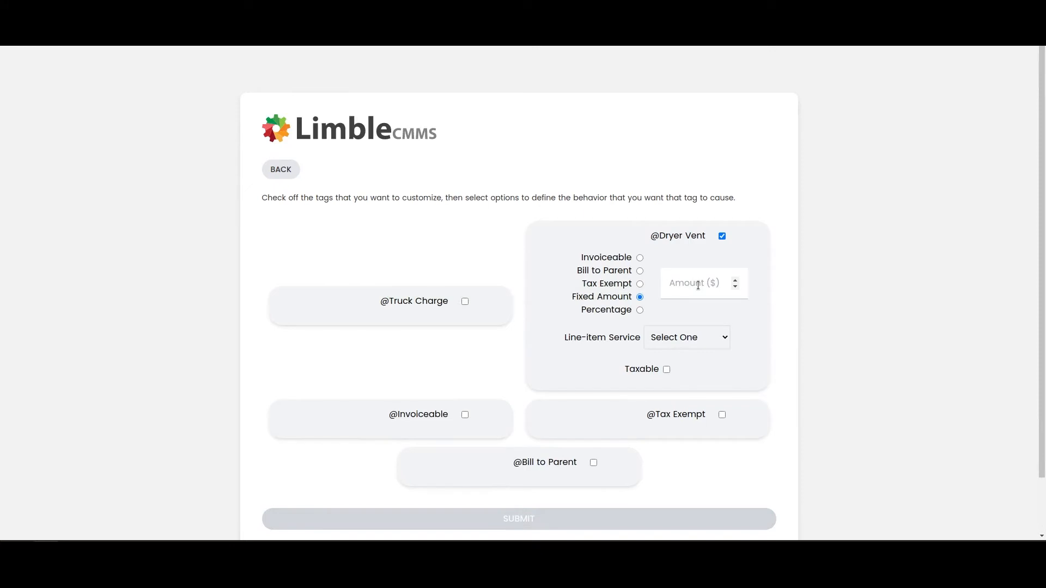
{"action": "type", "text": "225"}
{"action": "left_click", "coordinate": [701, 337]}
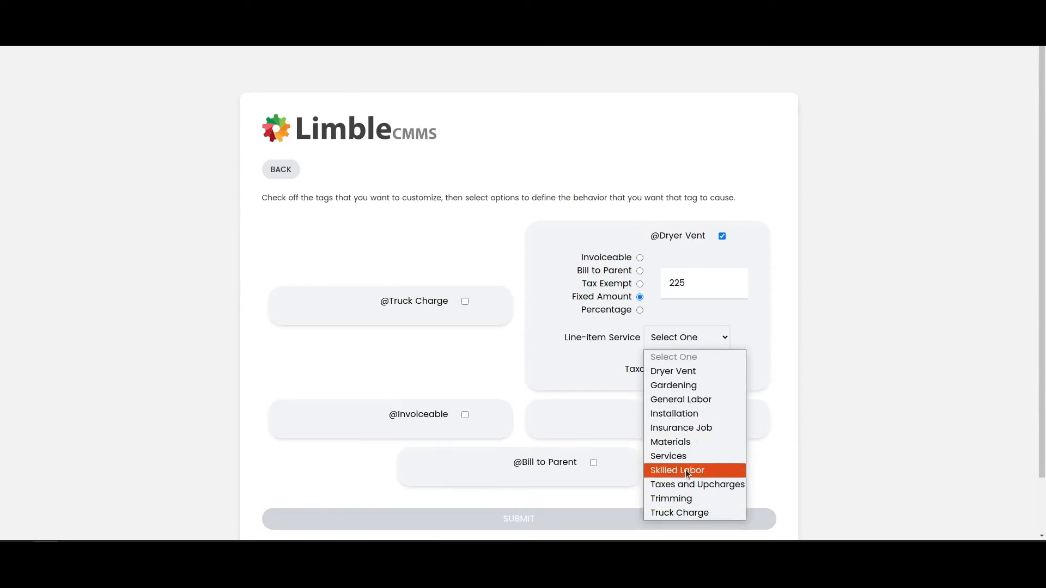
{"action": "left_click", "coordinate": [682, 440]}
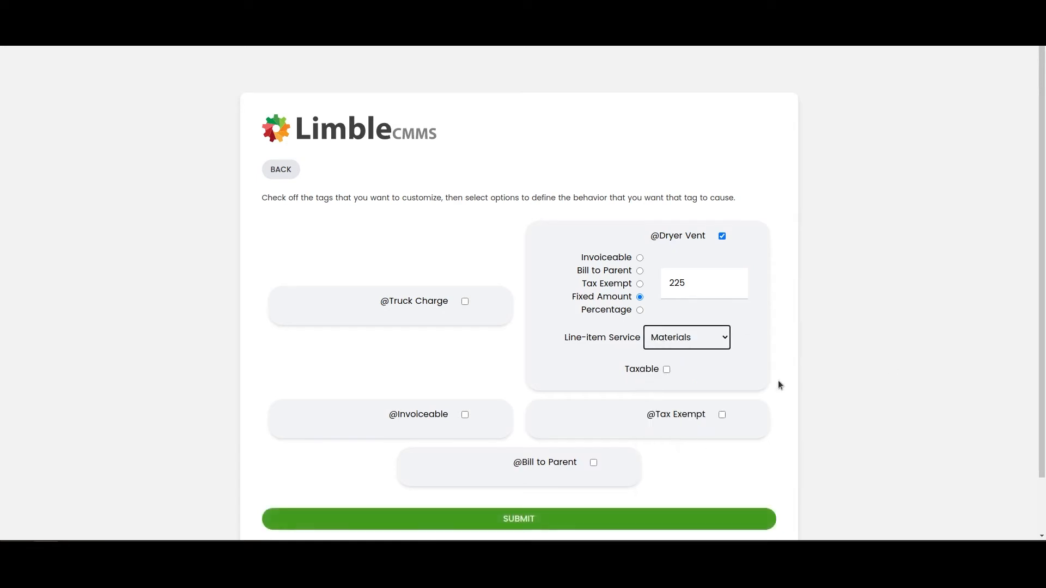
{"action": "left_click", "coordinate": [870, 342]}
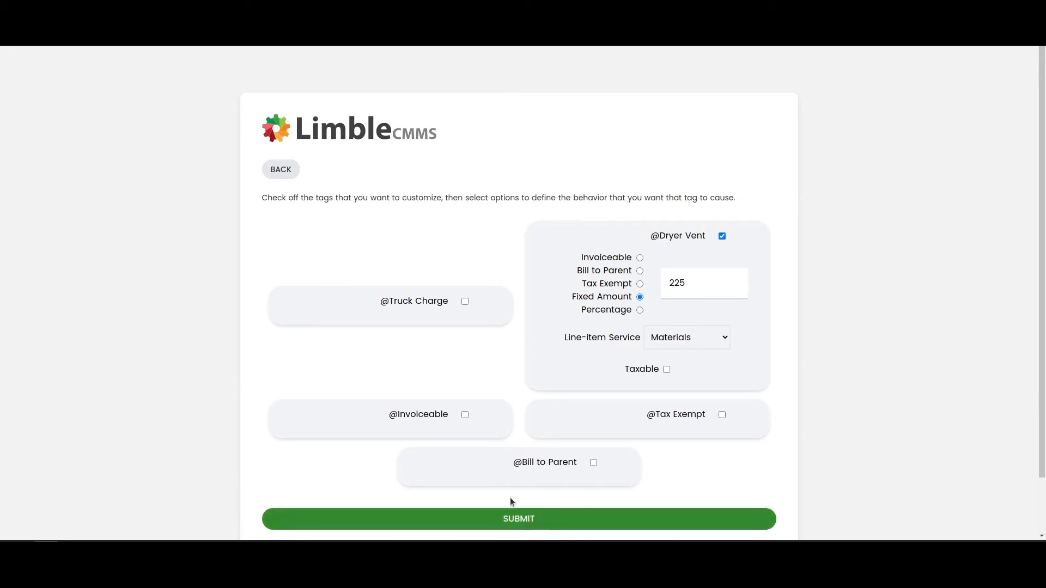
{"action": "left_click", "coordinate": [722, 236]}
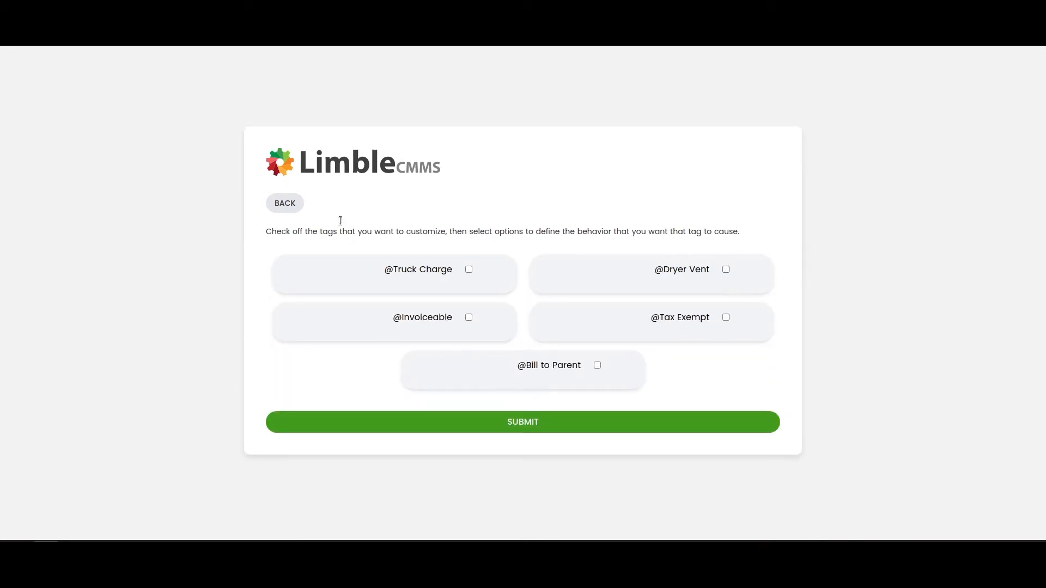
{"action": "left_click", "coordinate": [289, 205]}
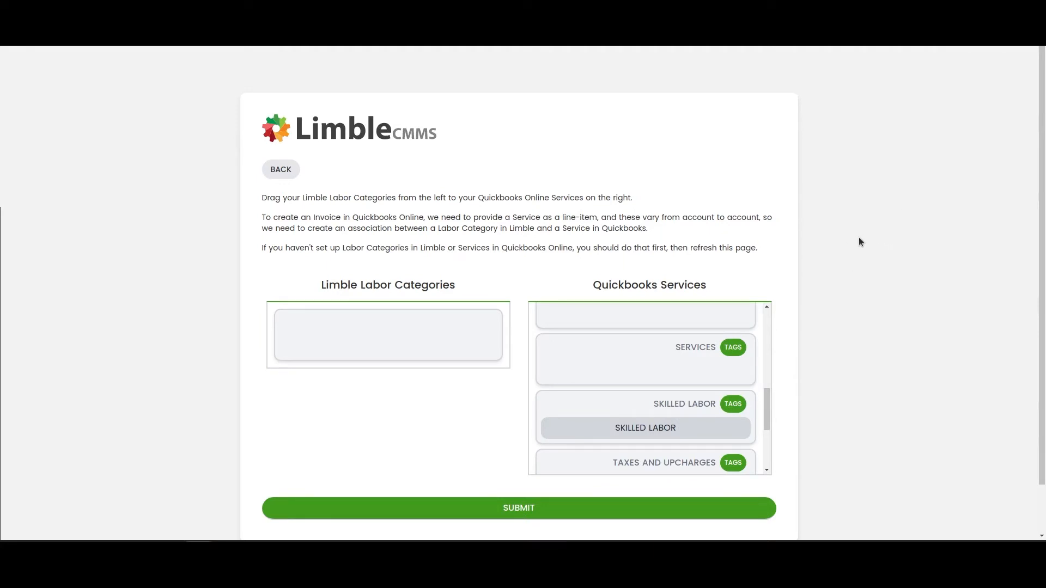
Try declining category-specific associations and choosing General Labor as the service for all completed work, then back out.
{"action": "left_click", "coordinate": [280, 169]}
{"action": "left_click", "coordinate": [605, 361]}
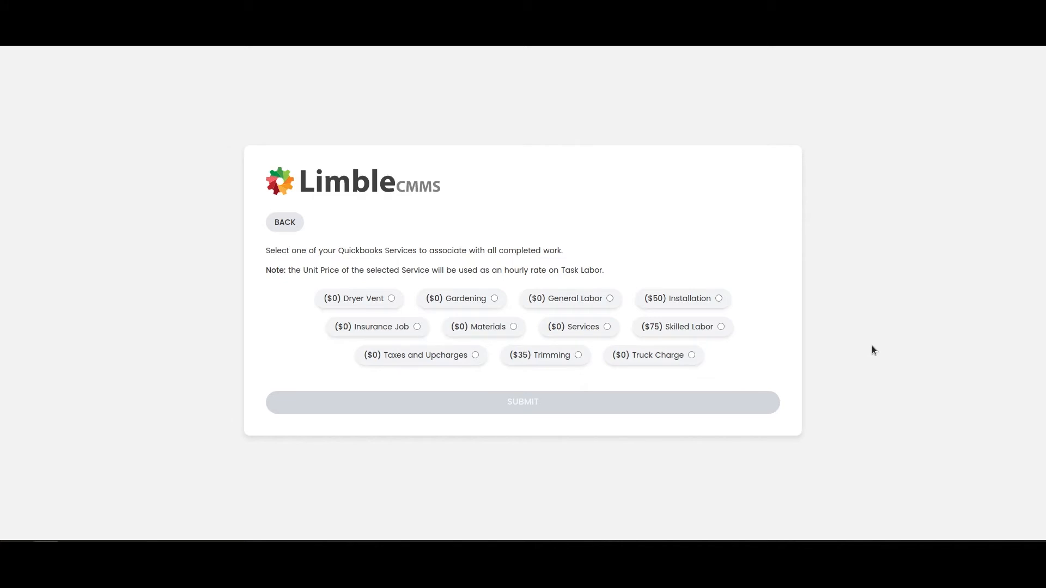
{"action": "left_click", "coordinate": [598, 299]}
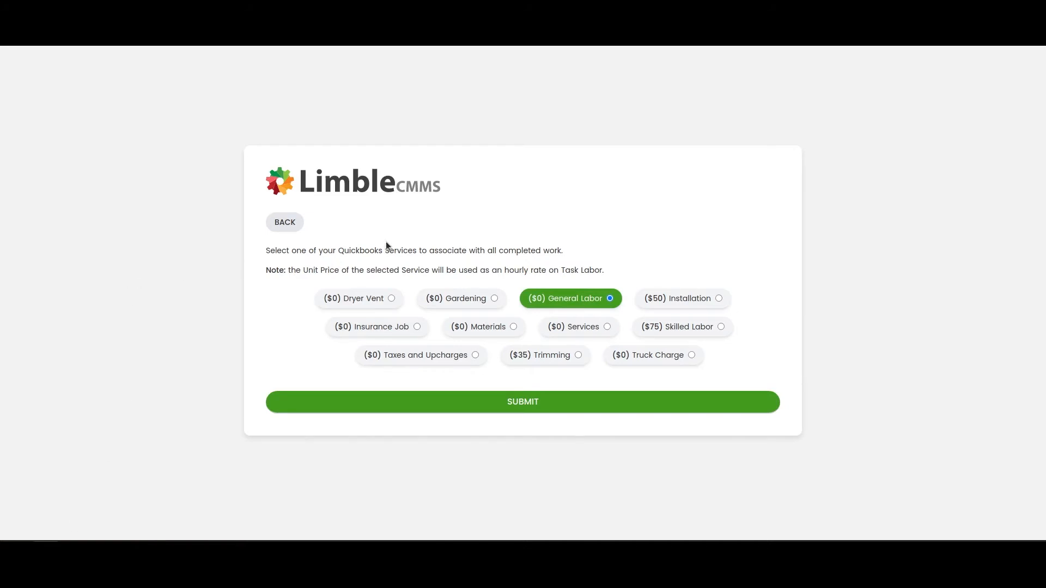
{"action": "left_click", "coordinate": [264, 220]}
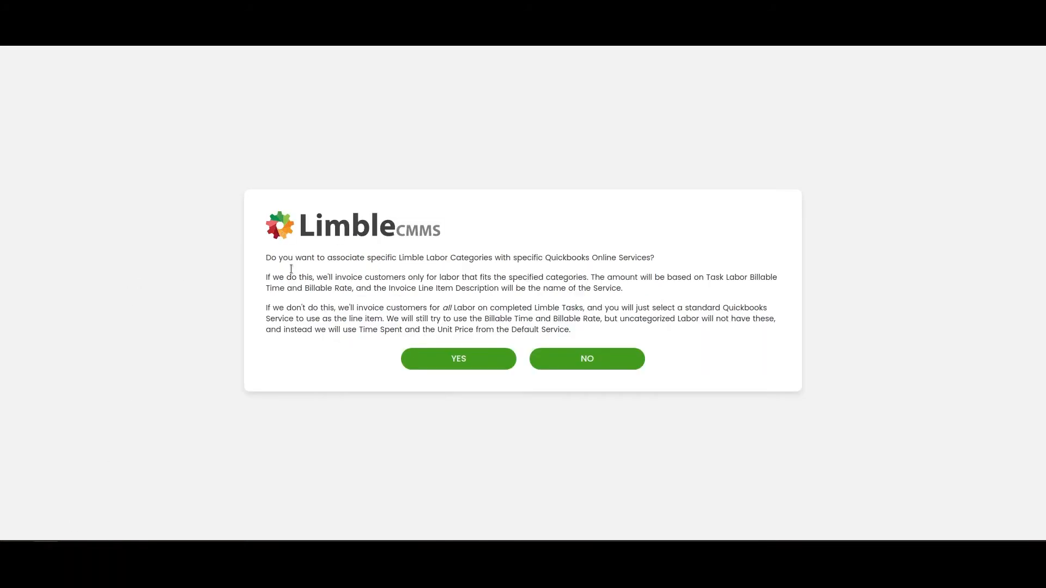
Opt again to associate specific labor categories with QuickBooks services, and continue to the asset-to-customer mapping.
{"action": "left_click", "coordinate": [481, 358]}
{"action": "scroll", "coordinate": [763, 349], "scroll_direction": "down", "scroll_amount": 1}
{"action": "left_click_drag", "start_coordinate": [764, 351], "coordinate": [757, 427]}
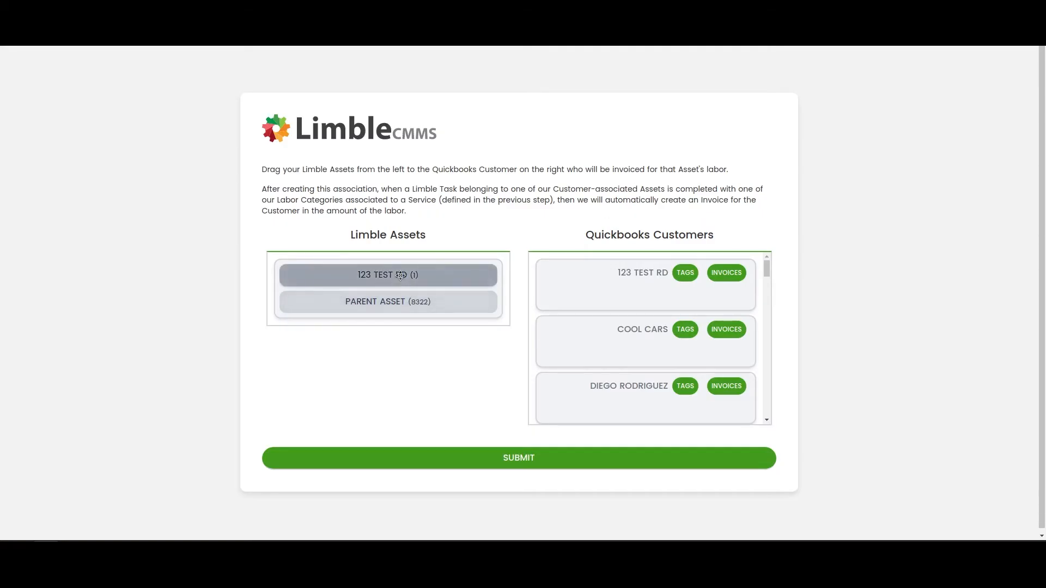
Associate the test-address asset with the QuickBooks customer of the same name, and Parent Asset with Cool Cars.
{"action": "left_click_drag", "start_coordinate": [401, 278], "coordinate": [665, 296]}
{"action": "left_click_drag", "start_coordinate": [411, 276], "coordinate": [664, 347]}
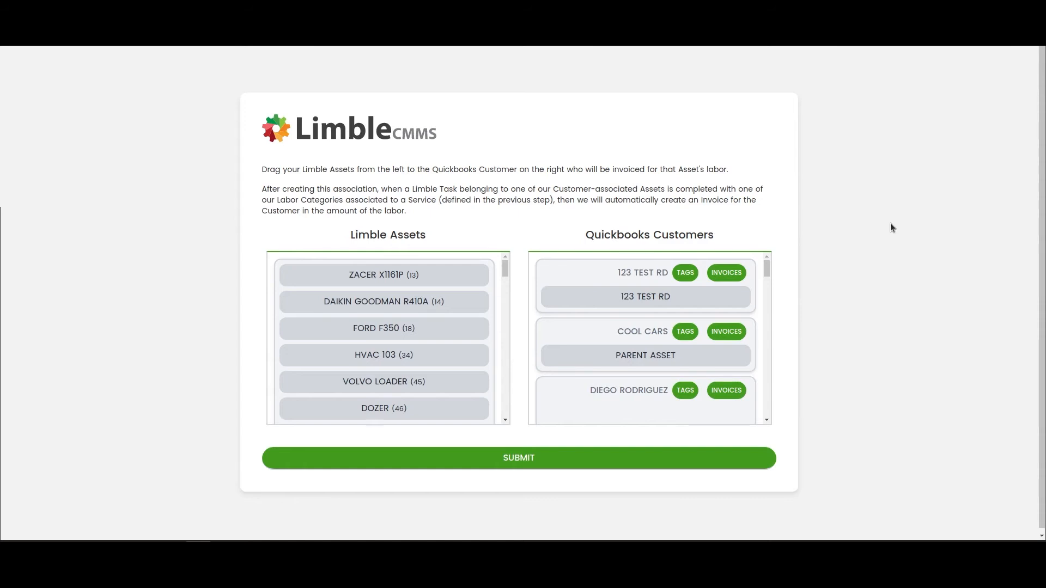
{"action": "left_click", "coordinate": [683, 272]}
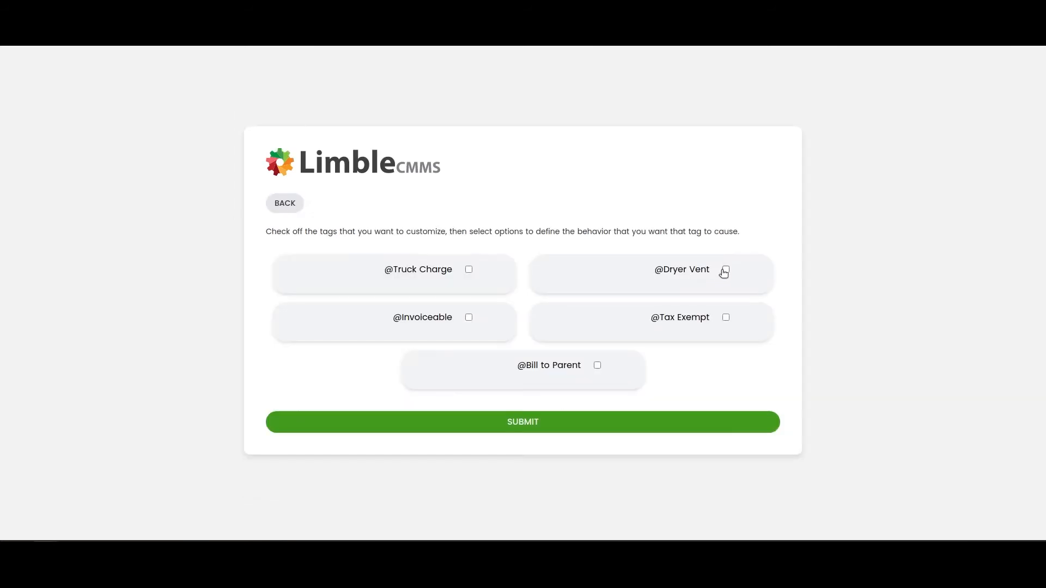
{"action": "left_click", "coordinate": [722, 270]}
{"action": "left_click", "coordinate": [689, 285]}
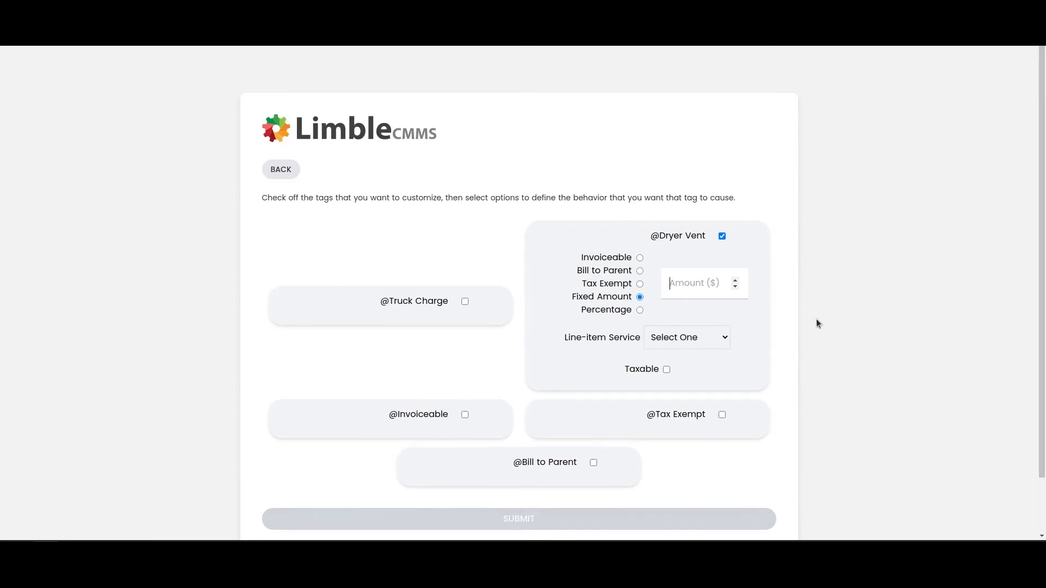
{"action": "type", "text": "125"}
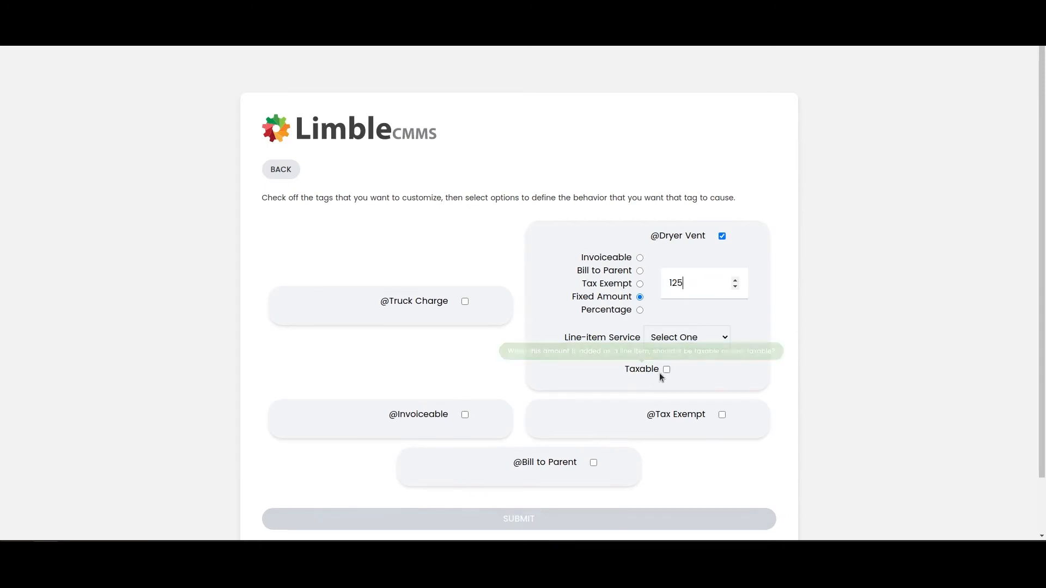
{"action": "left_click", "coordinate": [695, 339]}
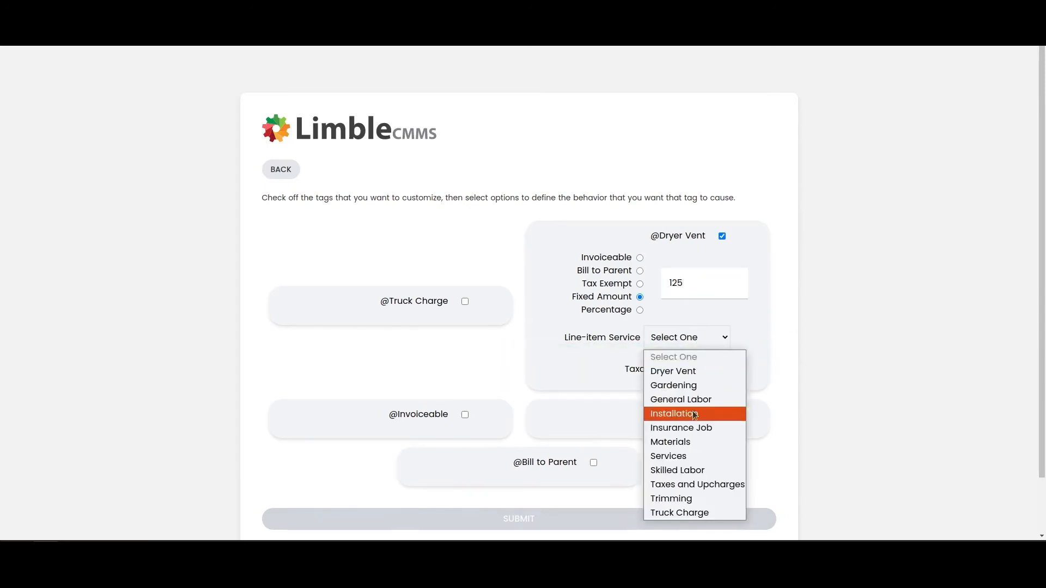
{"action": "left_click", "coordinate": [679, 369]}
{"action": "left_click", "coordinate": [284, 176]}
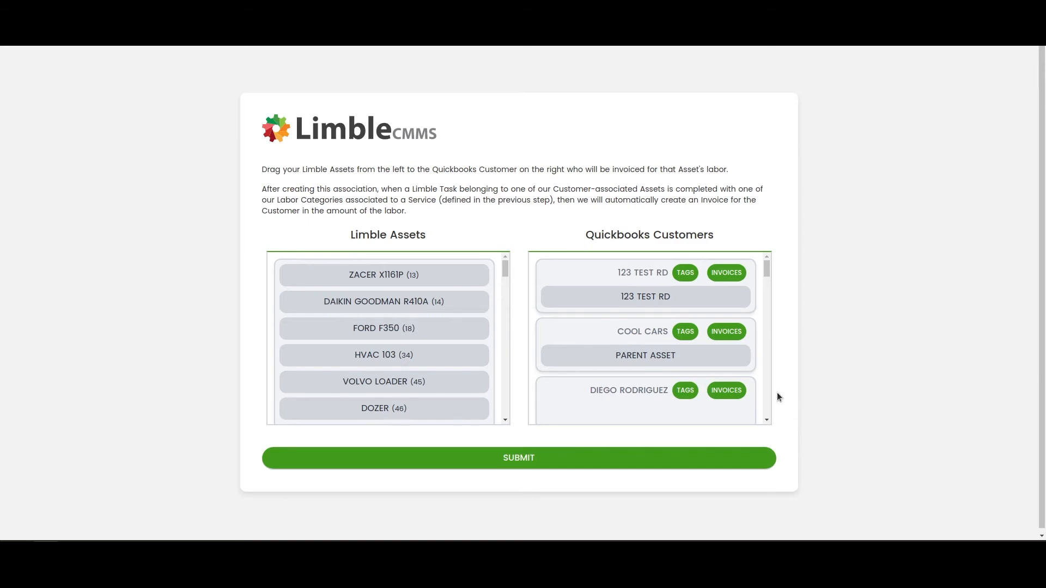
Submit the asset-to-customer associations and check the asset fields available for Billing Email, keeping the current selection.
{"action": "left_click", "coordinate": [631, 466]}
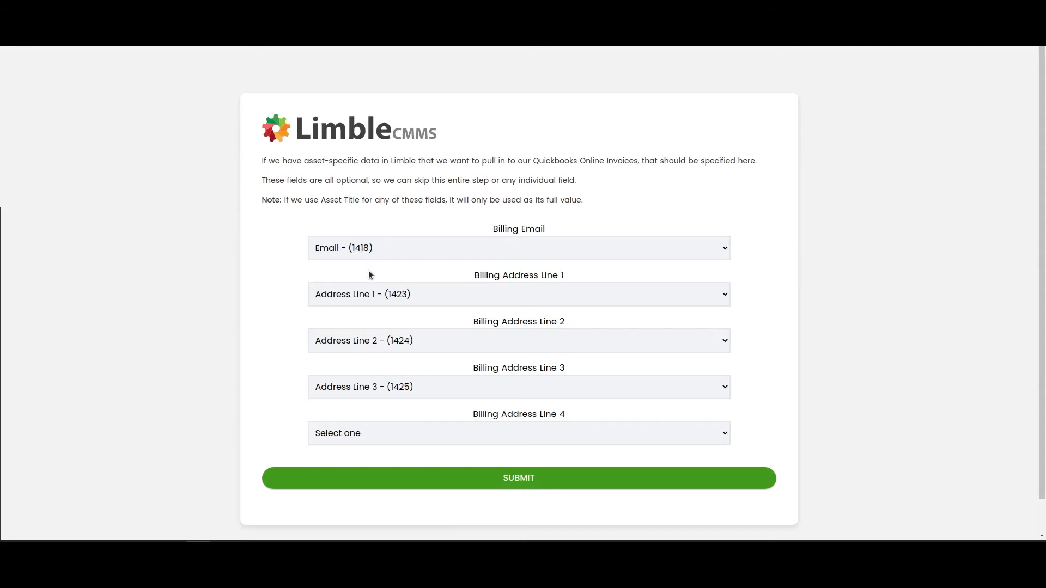
{"action": "left_click", "coordinate": [386, 246]}
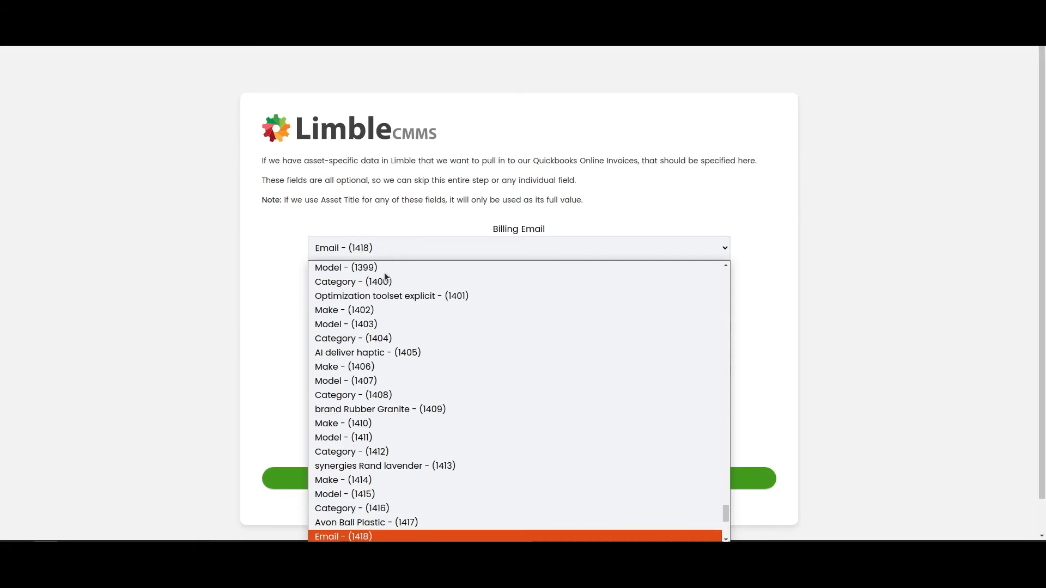
{"action": "left_click", "coordinate": [386, 243]}
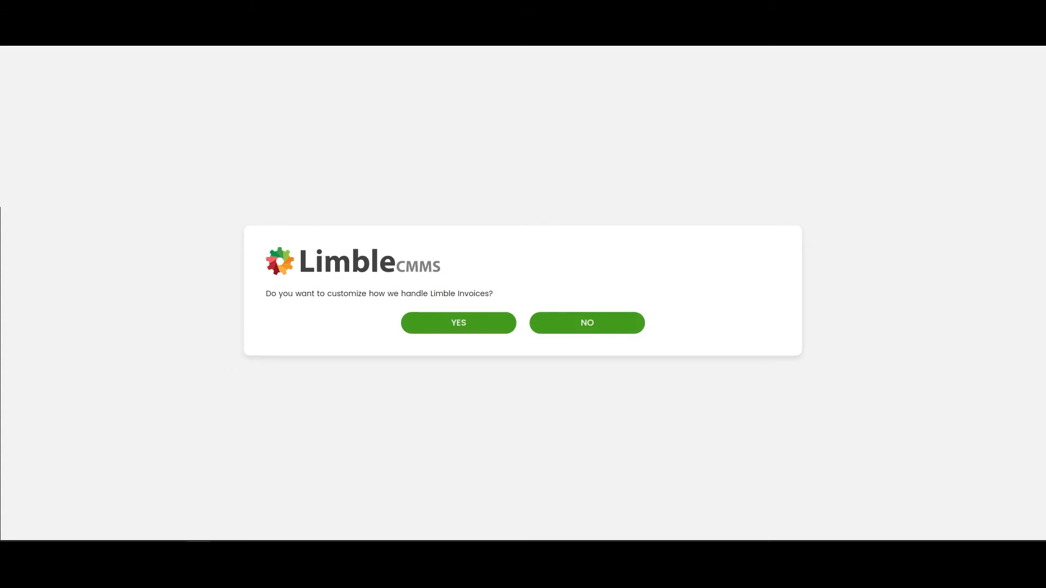
Opt to customize how Limble Invoices are handled and select Materials as their QuickBooks service.
{"action": "left_click", "coordinate": [486, 322]}
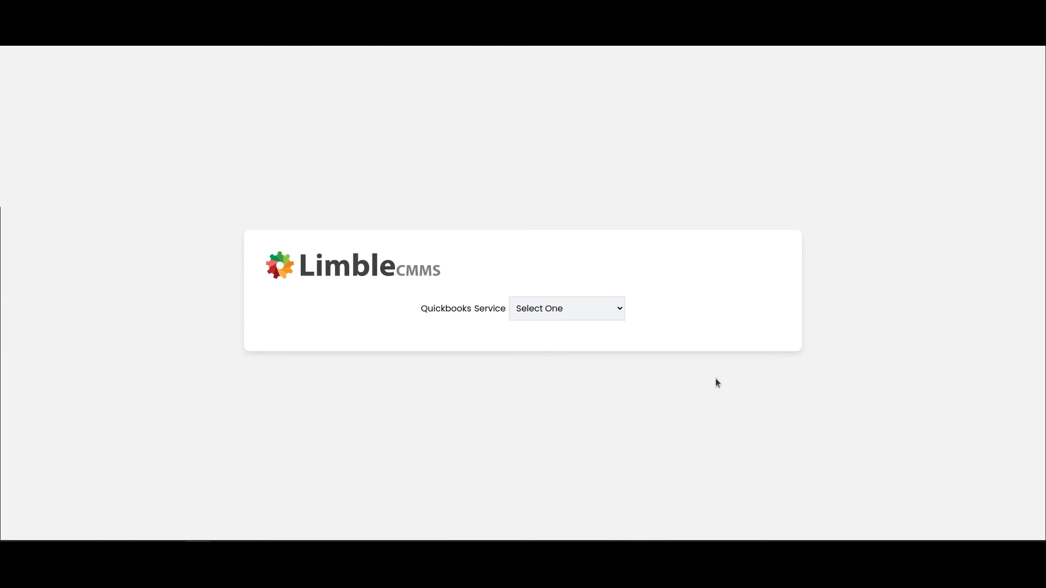
{"action": "left_click", "coordinate": [570, 316]}
{"action": "left_click", "coordinate": [564, 415]}
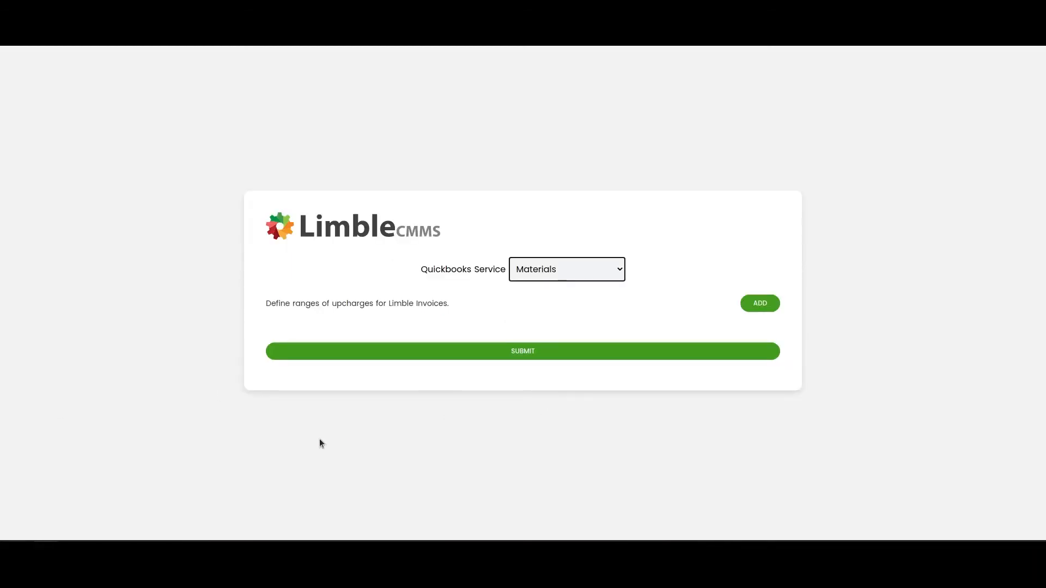
Add an upcharge range from 0 to 100 with a percentage amount of 25%.
{"action": "left_click", "coordinate": [771, 304]}
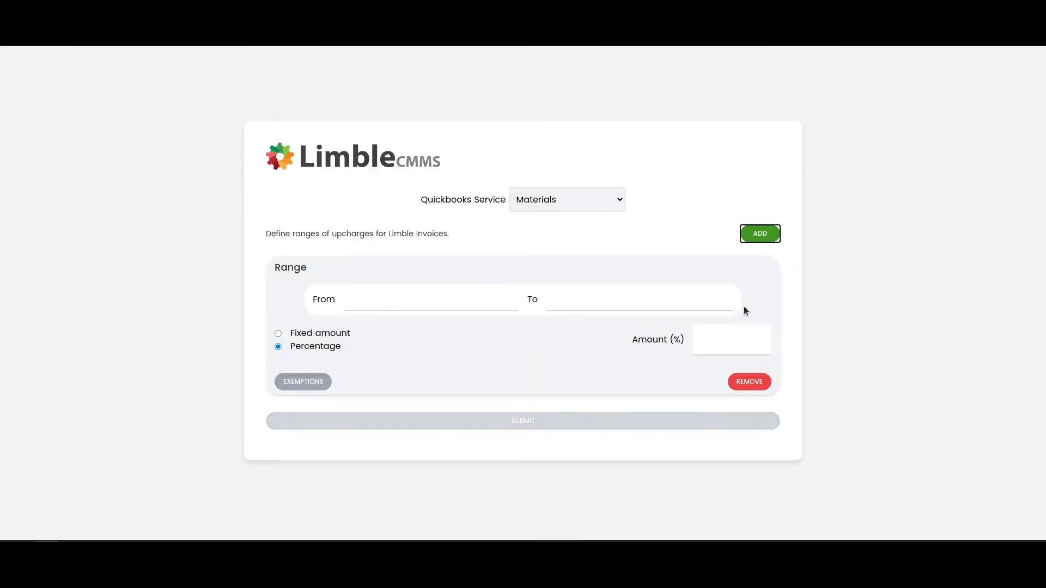
{"action": "left_click", "coordinate": [368, 294]}
{"action": "left_click", "coordinate": [594, 297]}
{"action": "left_click", "coordinate": [443, 297]}
{"action": "type", "text": "0"}
{"action": "left_click", "coordinate": [588, 301]}
{"action": "type", "text": "100"}
{"action": "left_click", "coordinate": [703, 338]}
{"action": "type", "text": "25"}
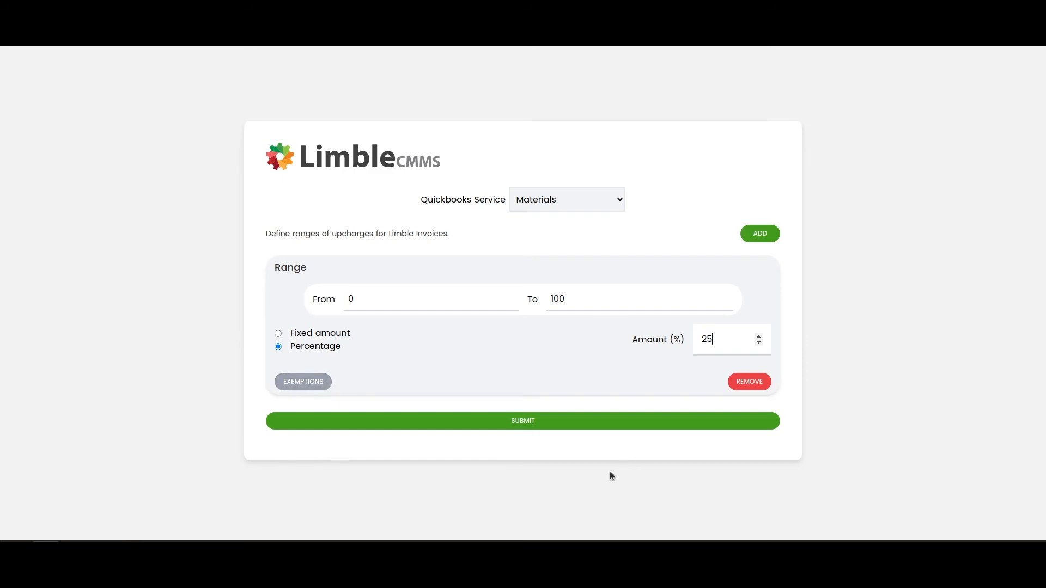
Add a second upcharge range from 100.001 to 99999999 at 50%, and submit the invoice upcharge settings.
{"action": "left_click", "coordinate": [766, 229]}
{"action": "left_click", "coordinate": [428, 426]}
{"action": "type", "text": "100.001"}
{"action": "key", "text": "Tab"}
{"action": "type", "text": "99999999"}
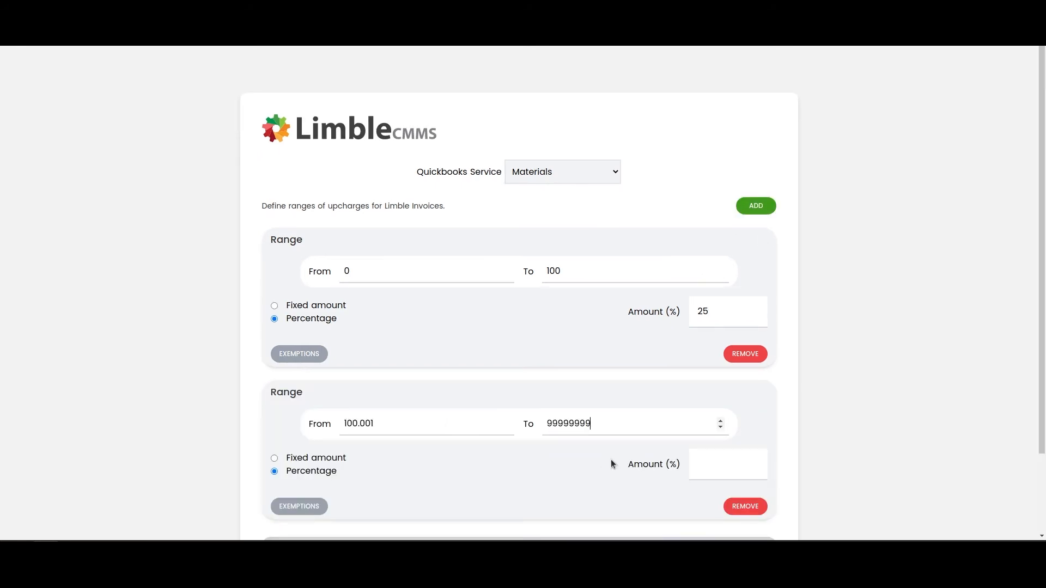
{"action": "key", "text": "Tab"}
{"action": "type", "text": "50"}
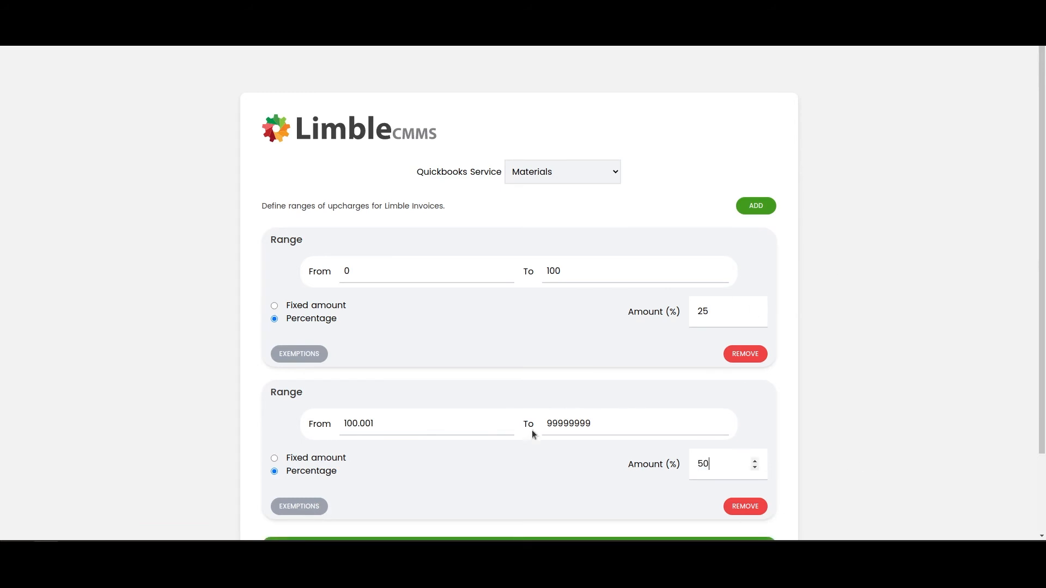
{"action": "scroll", "coordinate": [532, 430], "scroll_direction": "down", "scroll_amount": 1}
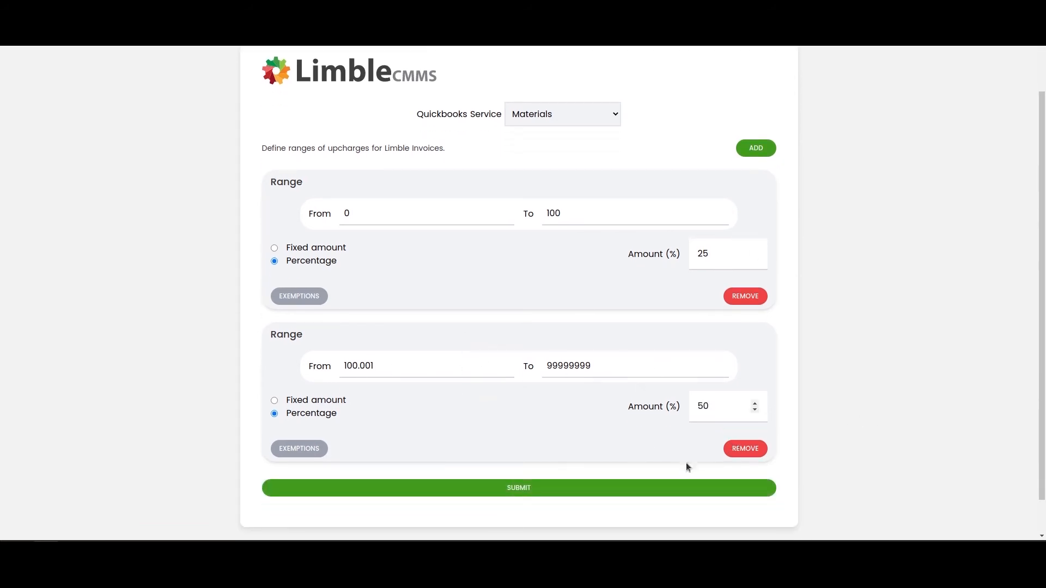
{"action": "left_click", "coordinate": [594, 513]}
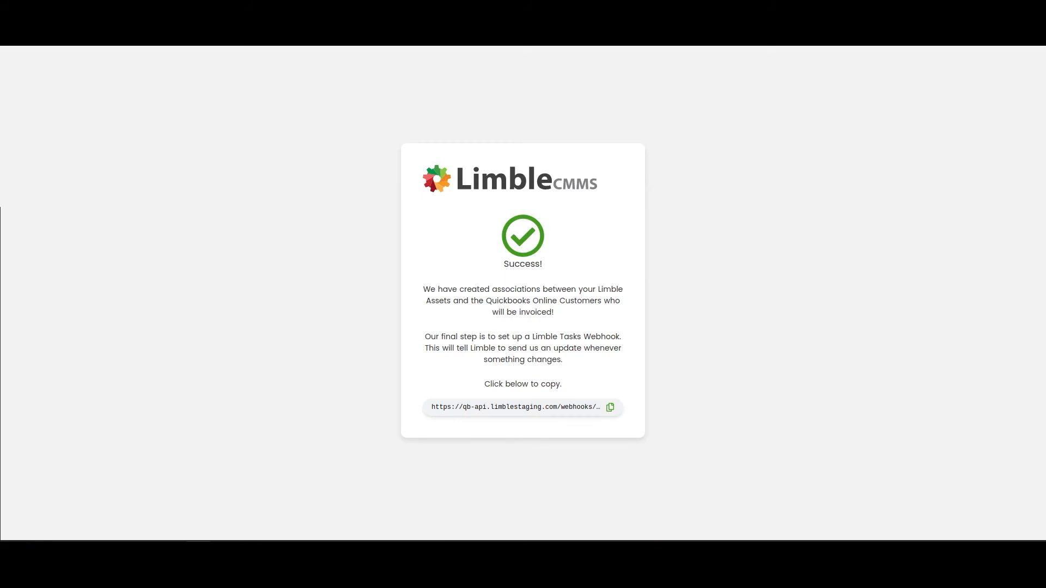